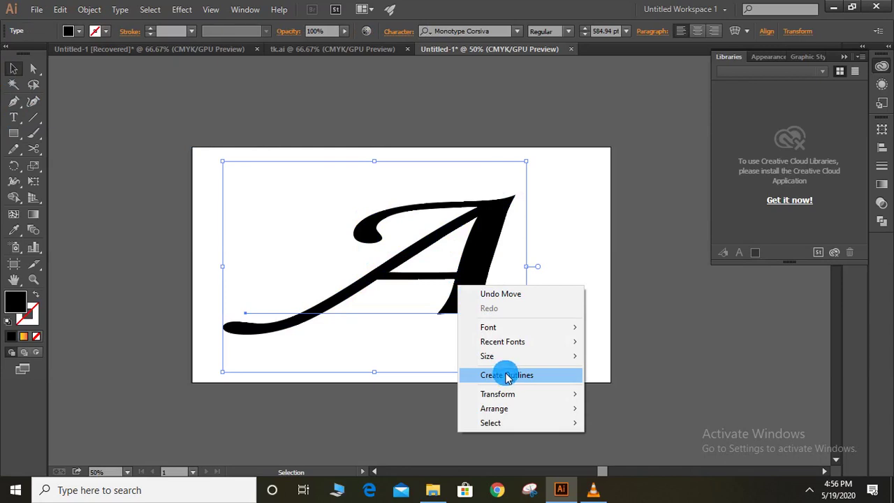
Convert the letter A to outlines and trace its crossbar with a closed four-corner Pen path
left_click(508, 378)
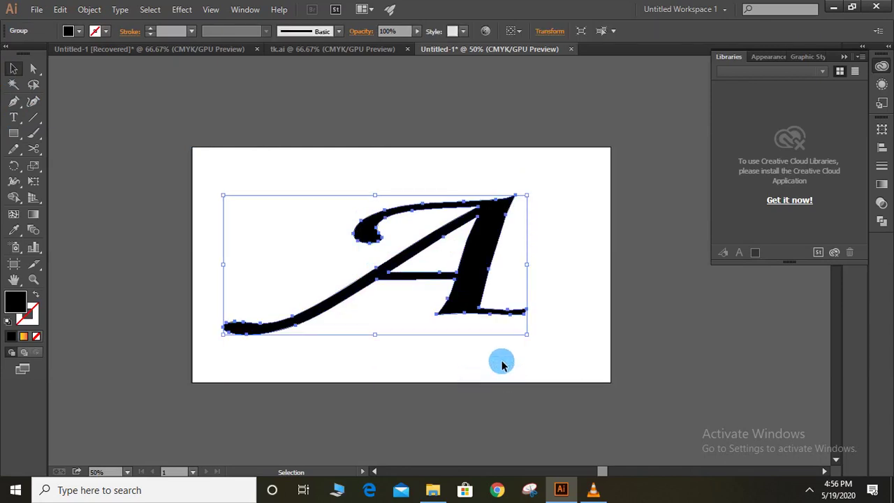
left_click(501, 361)
left_click(13, 102)
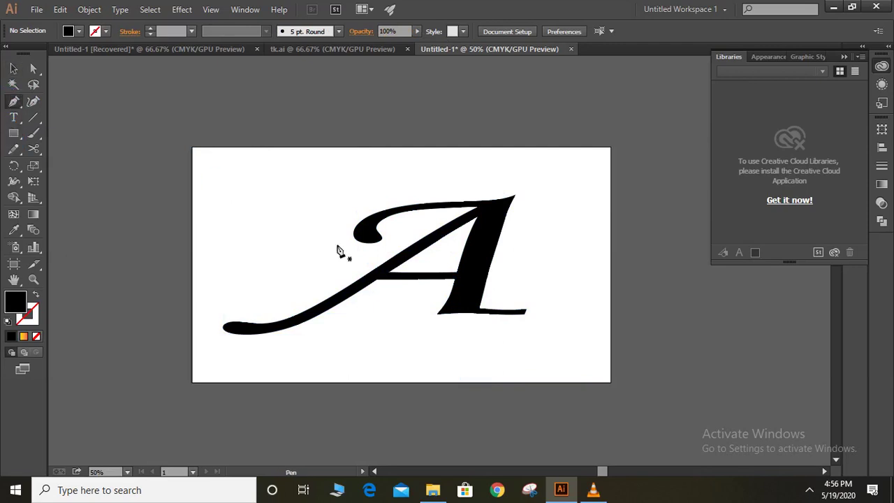
left_click(377, 280)
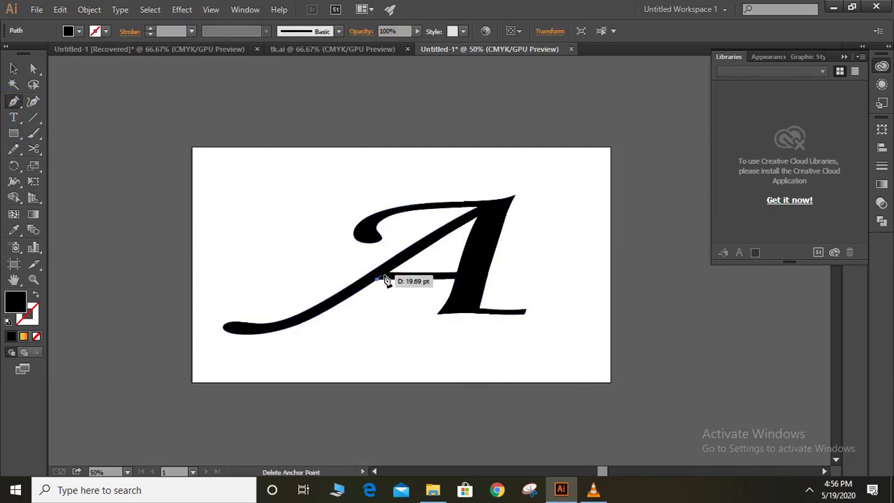
left_click(389, 273)
left_click(455, 277)
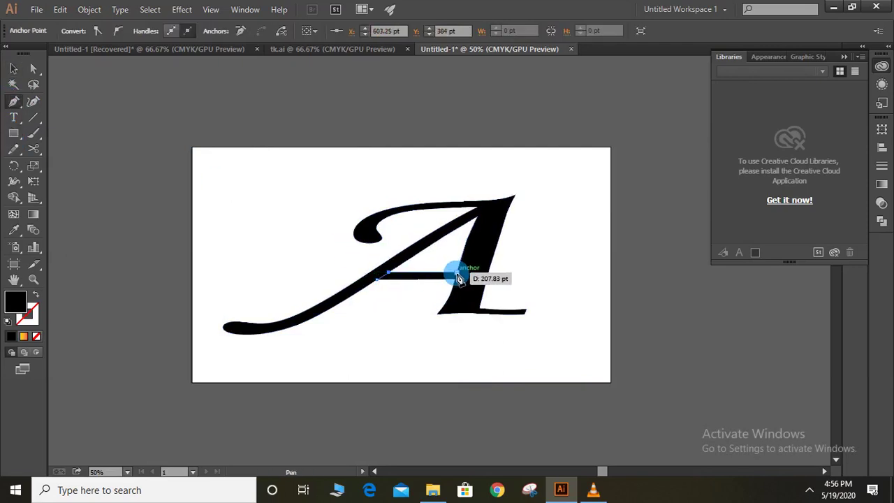
left_click(455, 280)
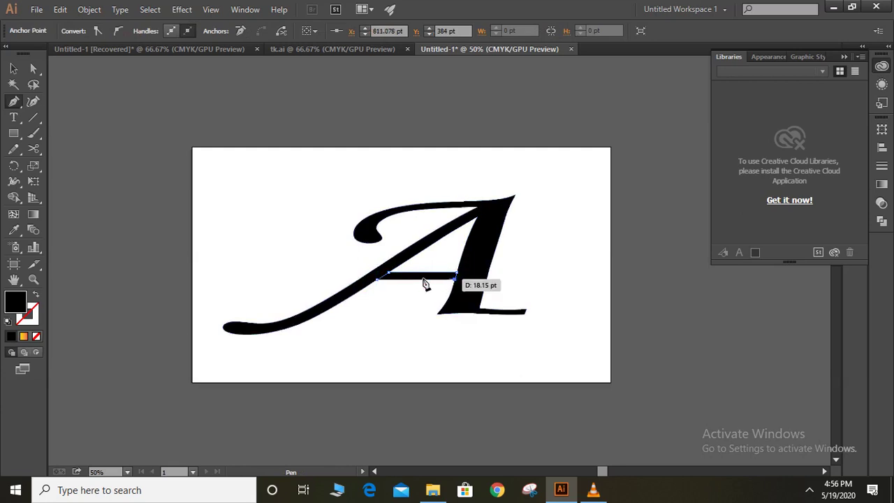
left_click(378, 281)
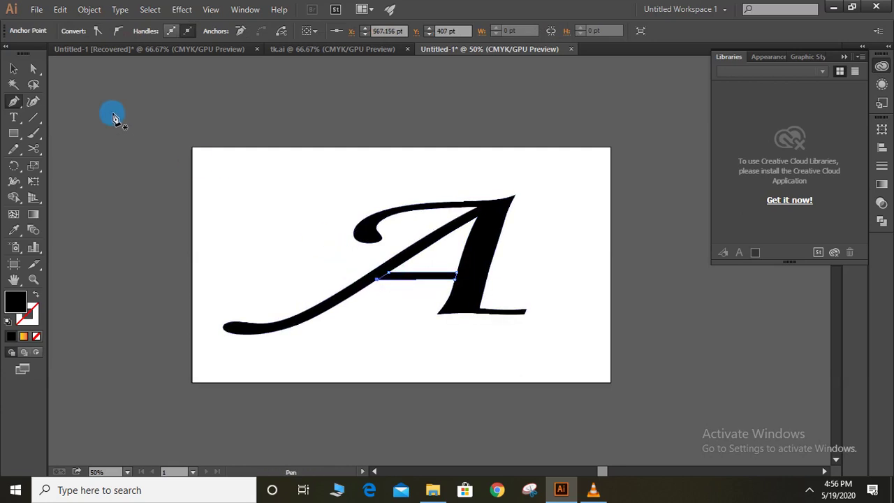
Divide the outlined letter and the traced crossbar shape with the Pathfinder Divide operation
left_click(14, 68)
left_click_drag(294, 145, 543, 343)
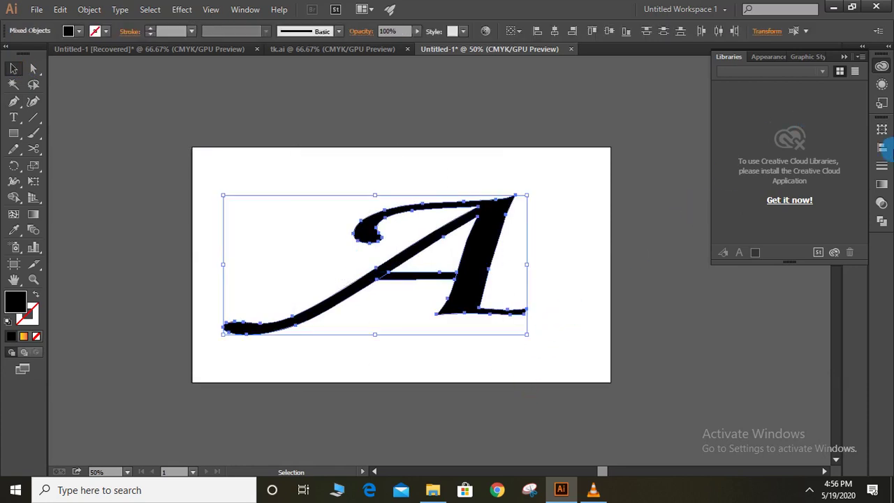
left_click(882, 221)
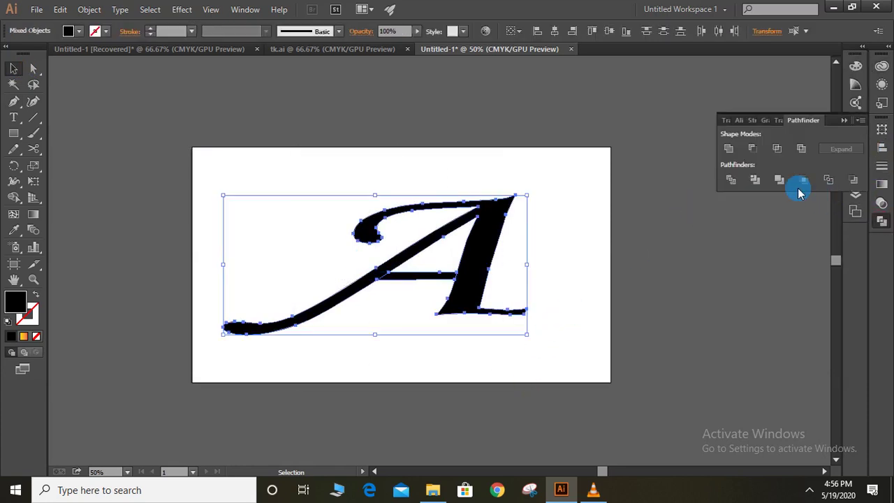
left_click(731, 180)
left_click(406, 397)
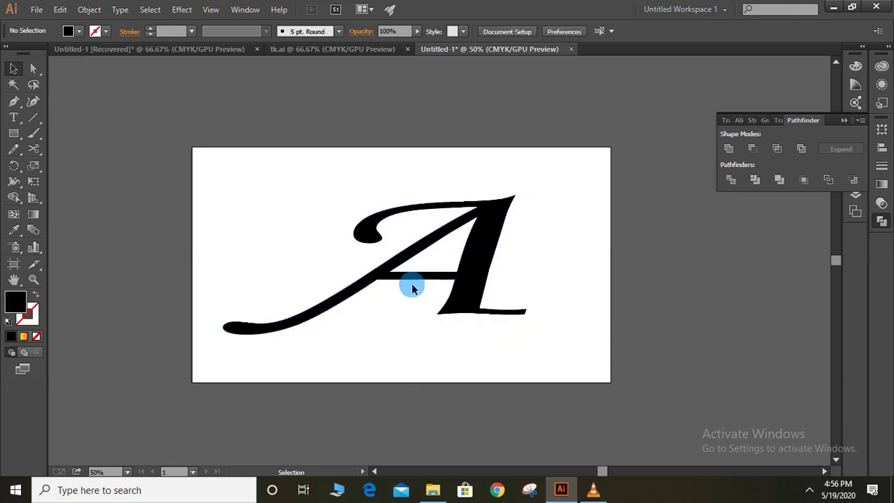
Ungroup the divided pieces and delete the crossbar of the A
left_click(412, 283)
right_click(414, 282)
left_click(447, 354)
left_click(394, 365)
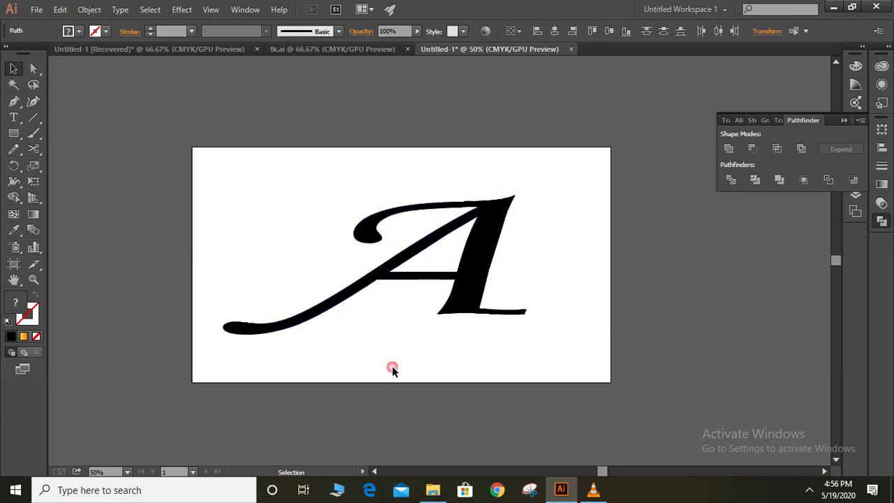
left_click(419, 272)
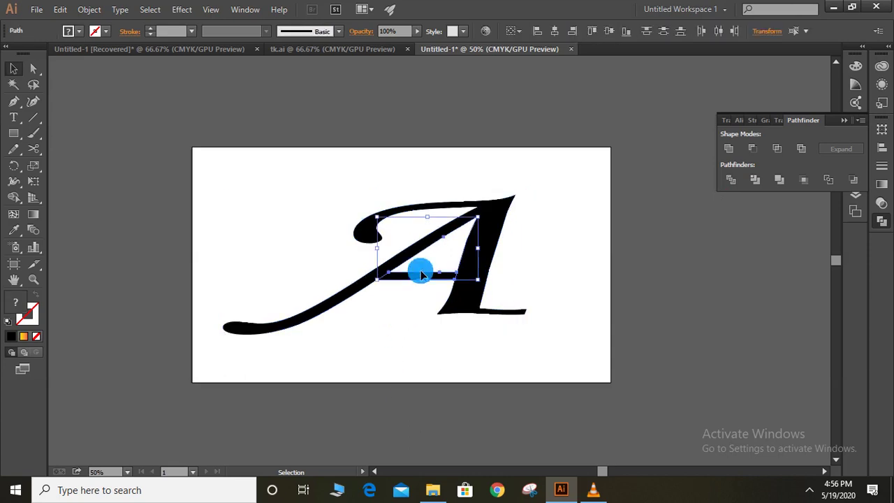
key("Delete")
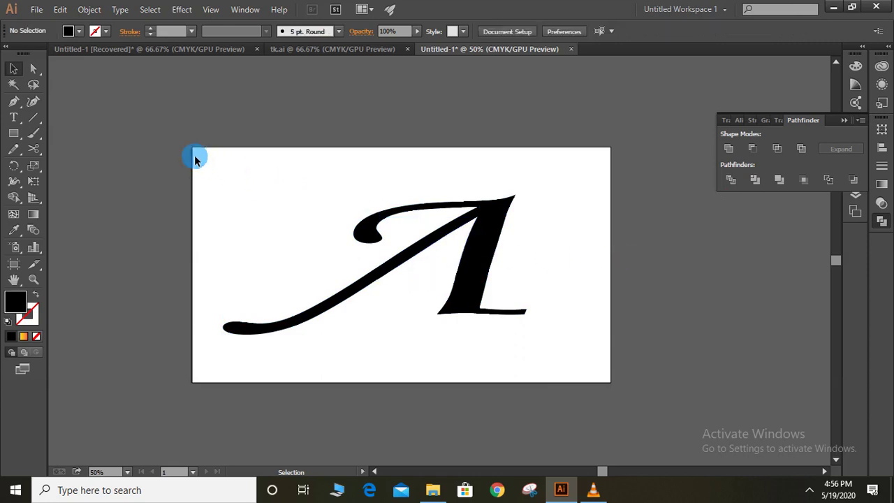
Draw a black rectangle above the letter and resize it to a thin bar about 872 by 29 pt
left_click(15, 134)
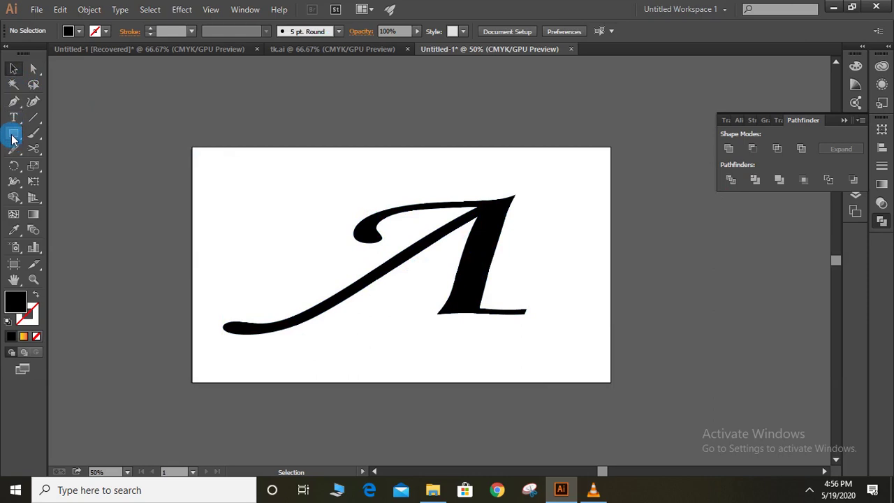
left_click_drag(257, 176, 445, 160)
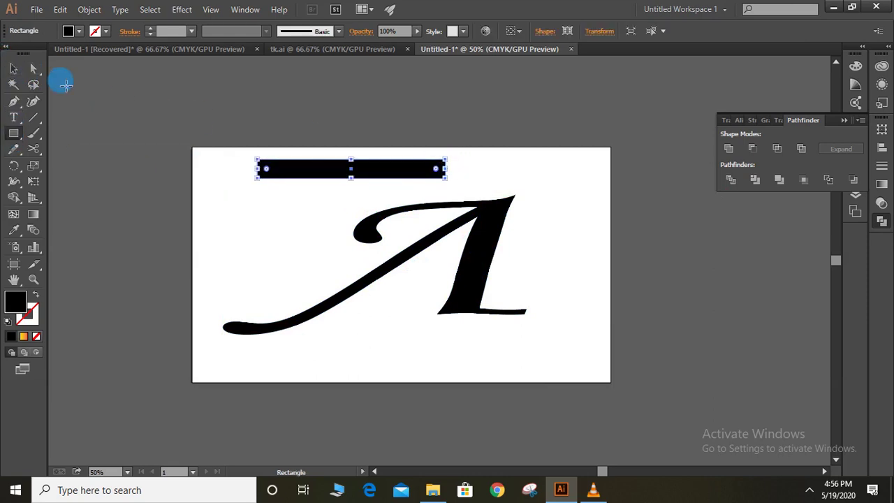
left_click(13, 68)
left_click(286, 185)
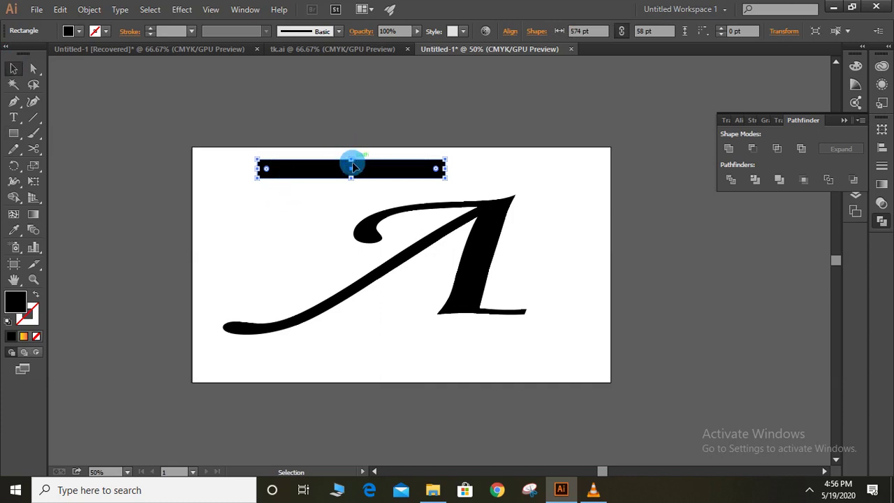
left_click_drag(356, 166, 356, 175)
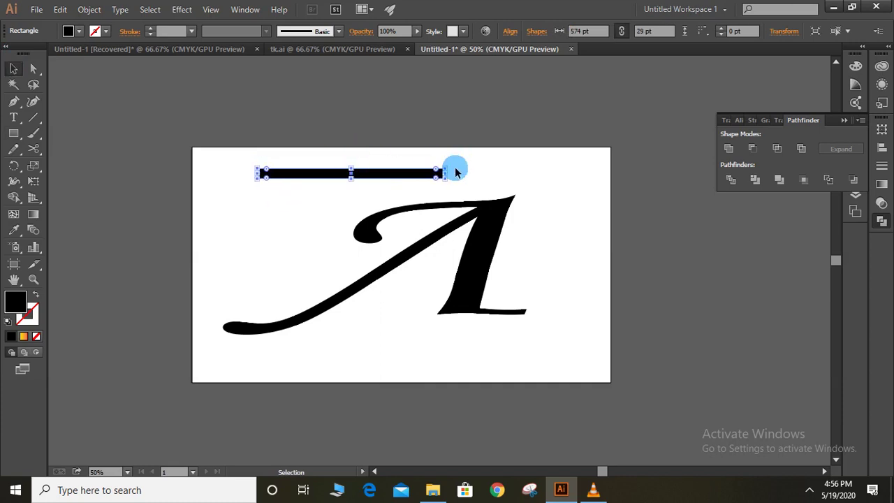
left_click_drag(452, 177, 549, 178)
Place the bar across the middle of the A, tilted slightly upward to the right, and fill it with red
left_click_drag(401, 174, 437, 276)
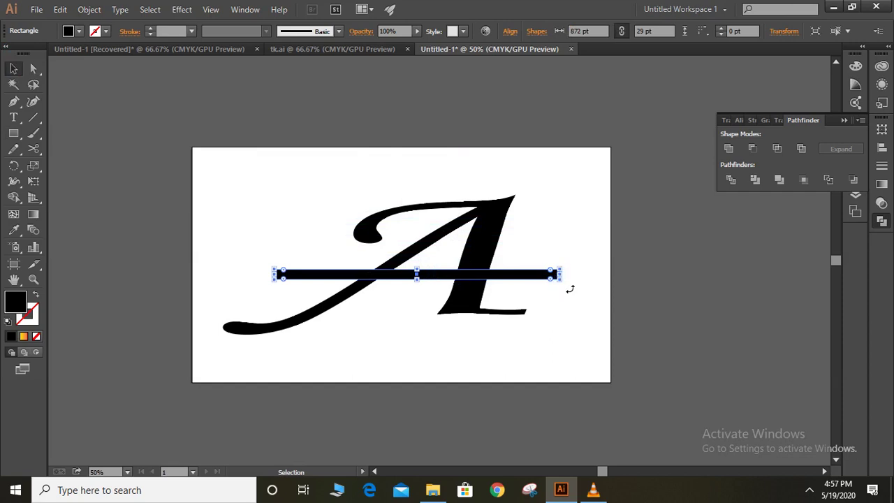
left_click_drag(570, 288, 575, 259)
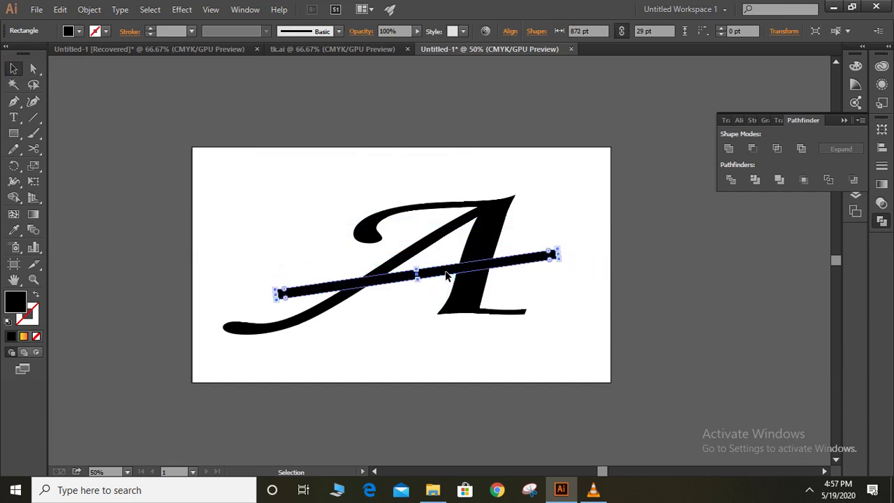
left_click_drag(447, 276, 459, 261)
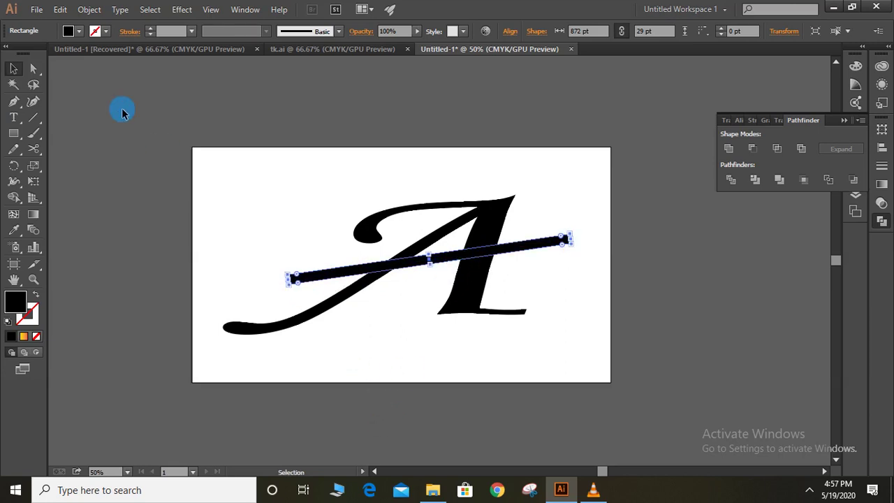
left_click(80, 32)
left_click(46, 54)
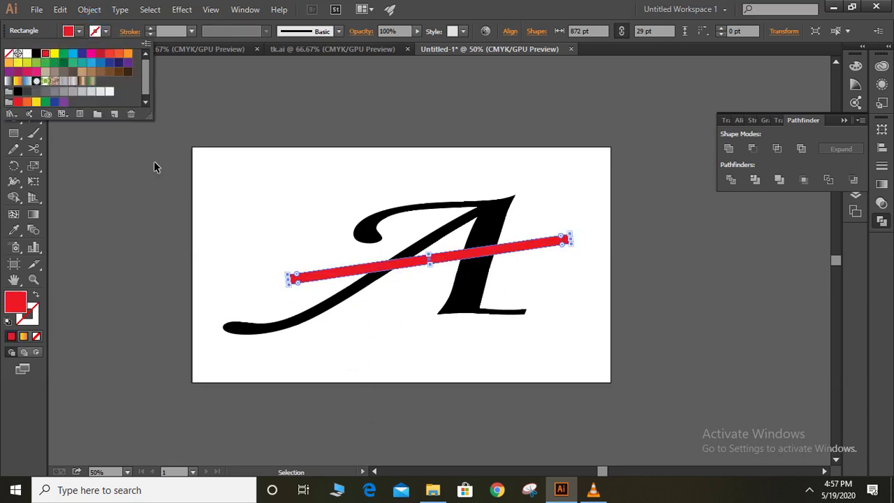
Divide the letter with the red bar using Pathfinder Divide and ungroup the resulting pieces
left_click_drag(239, 166, 497, 365)
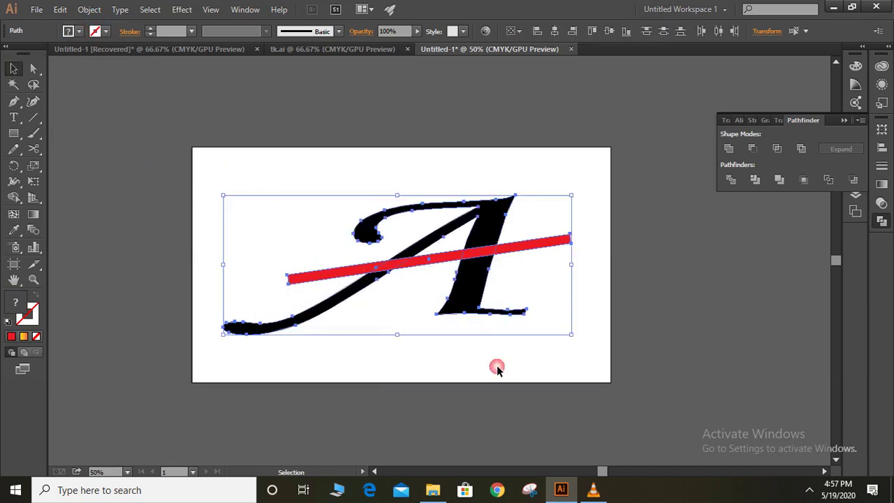
left_click(729, 182)
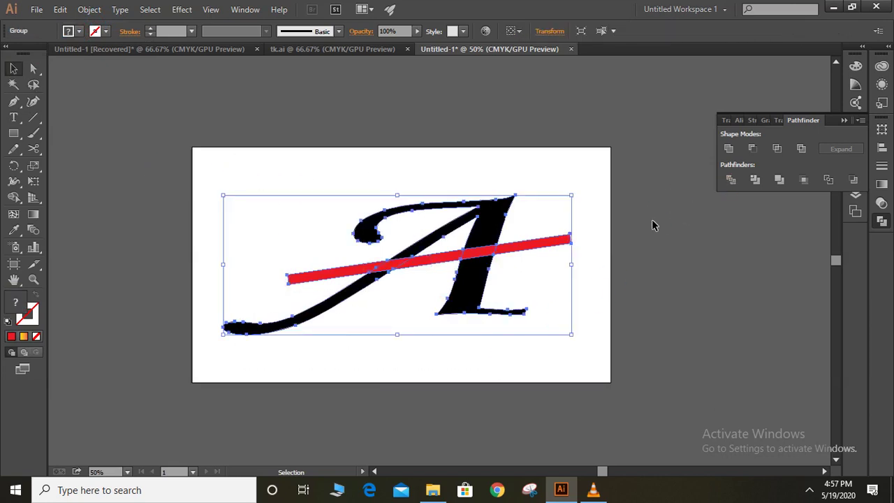
left_click(515, 233)
left_click(520, 246)
right_click(520, 246)
left_click(539, 316)
left_click(557, 291)
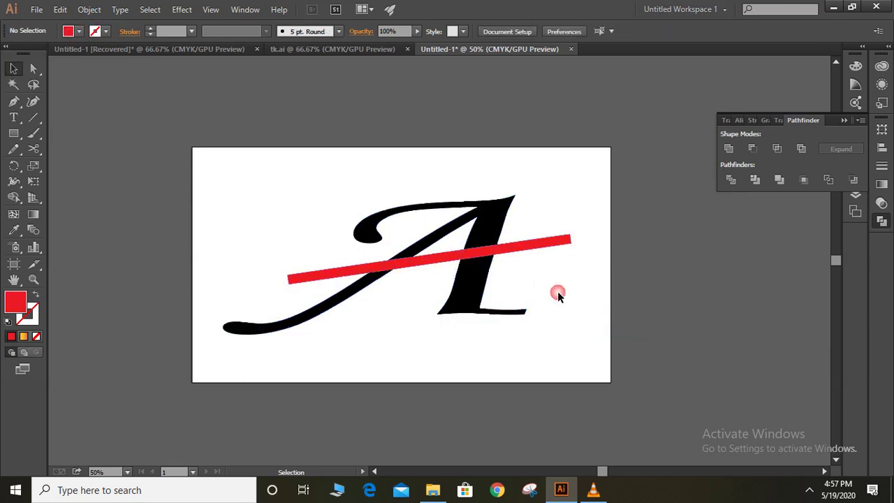
Delete the three red bar pieces outside the letter's strokes, keeping only the bands inside them
left_click(543, 250)
key("Delete")
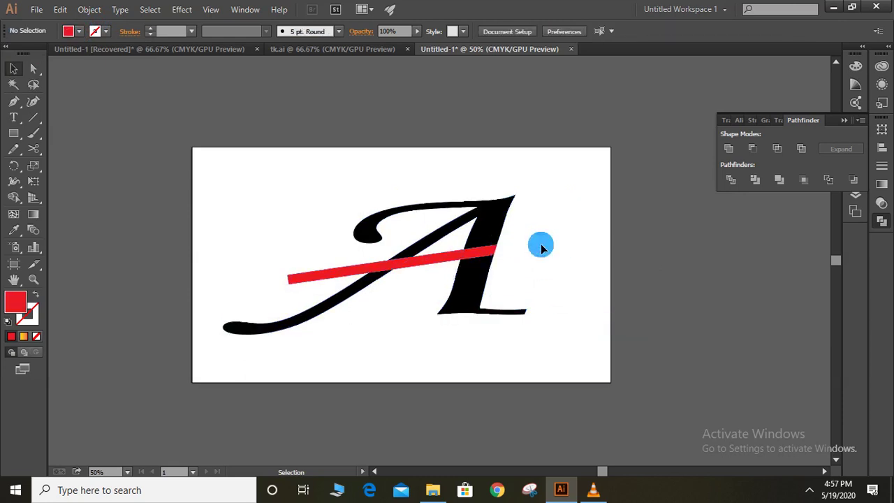
left_click(455, 256)
key("Delete")
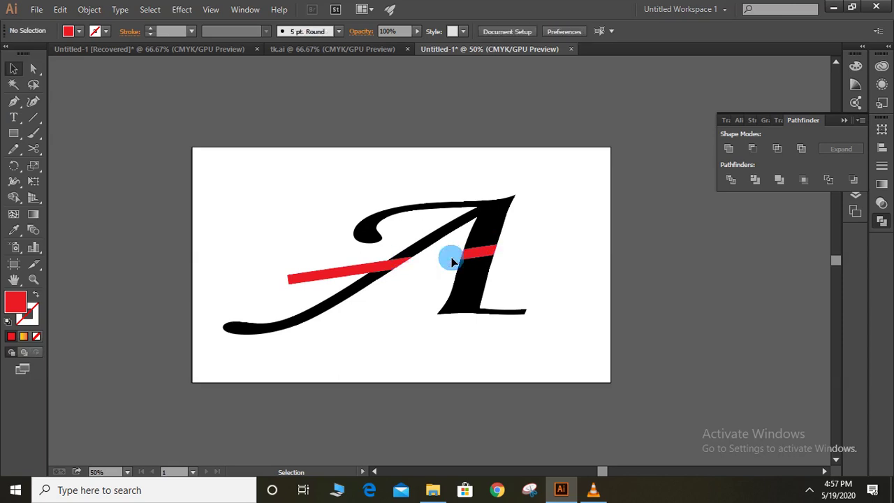
left_click(324, 272)
key("Delete")
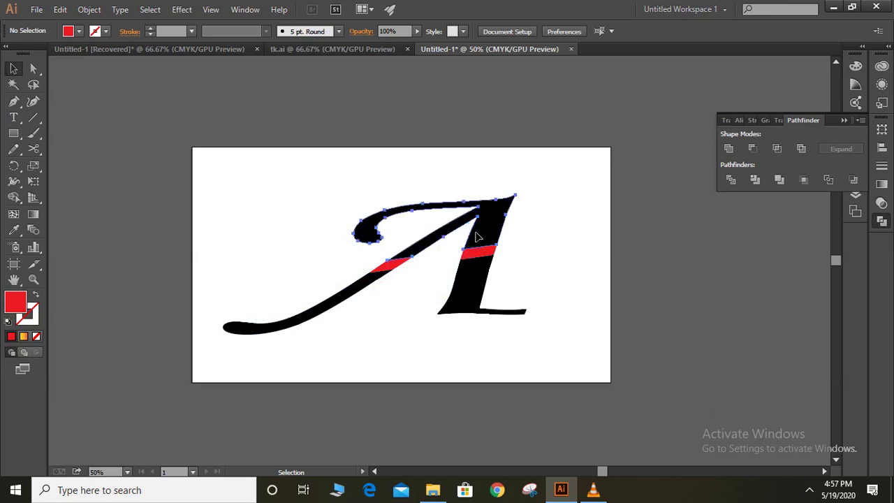
Move the upper black piece slightly up and both lower black pieces slightly down to open gaps around the red bands
left_click_drag(475, 233, 475, 231)
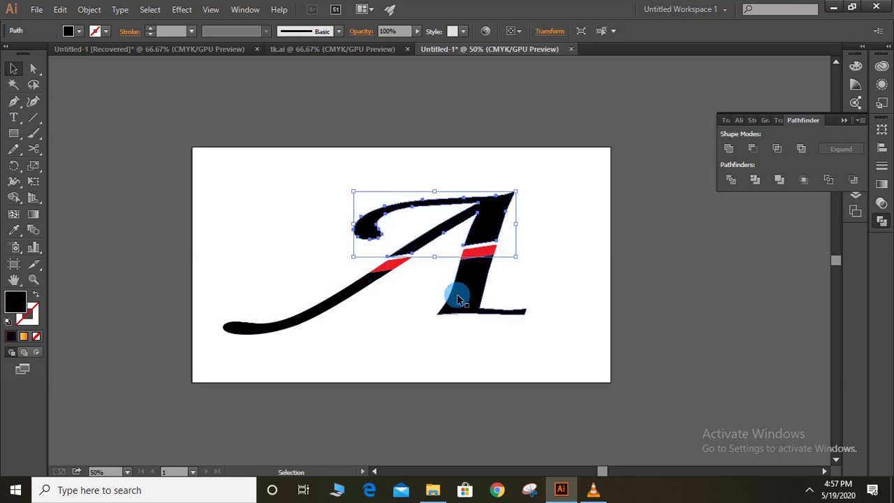
left_click_drag(391, 273, 371, 289)
left_click(410, 296)
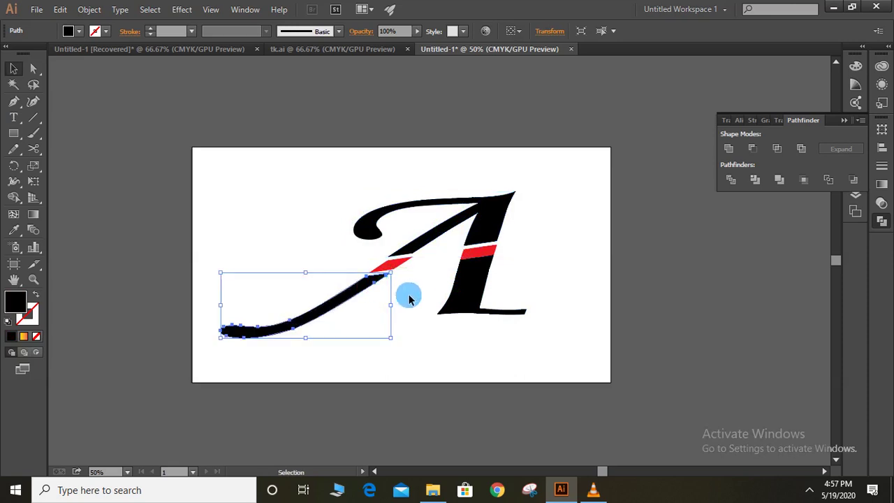
left_click_drag(472, 294, 472, 301)
left_click(440, 413)
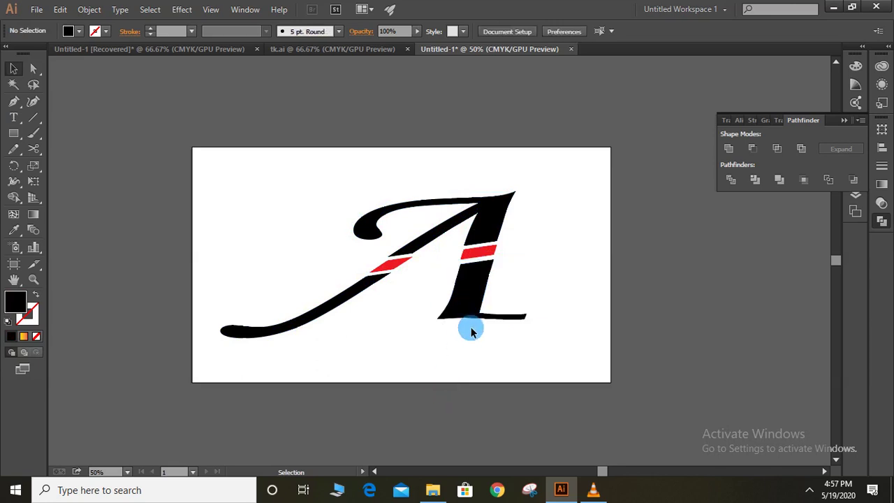
Nudge the red band in the thin slanted stroke to even out the gaps around it
left_click(400, 270)
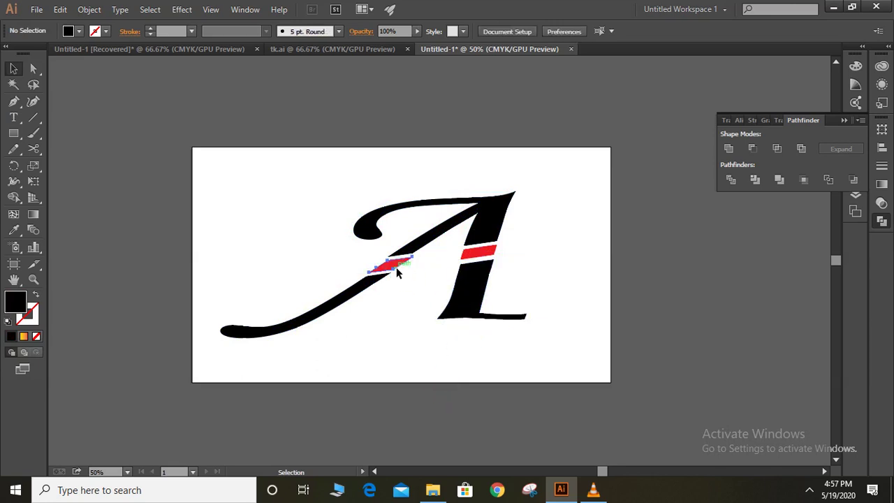
left_click_drag(395, 267, 396, 268)
left_click_drag(394, 272, 390, 273)
left_click(510, 312)
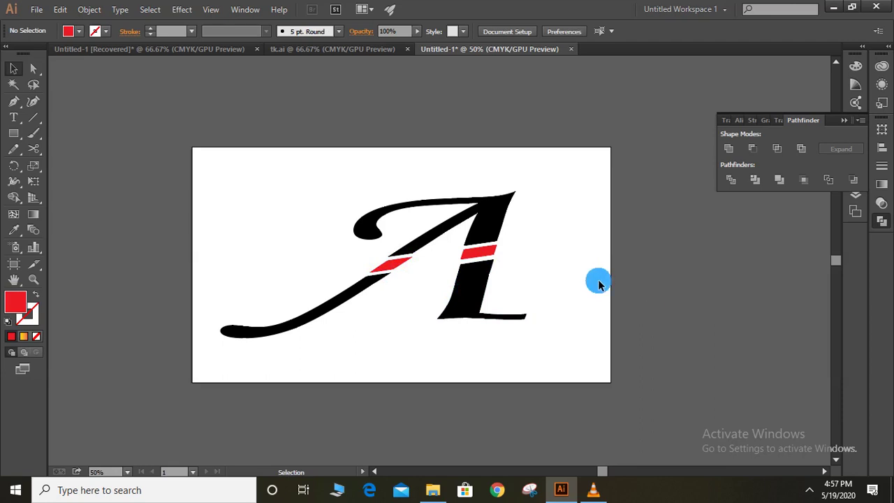
Draw a closed four-cornered shape with the Pen tool that covers the thin serif at the foot of the thick stroke
left_click(471, 294)
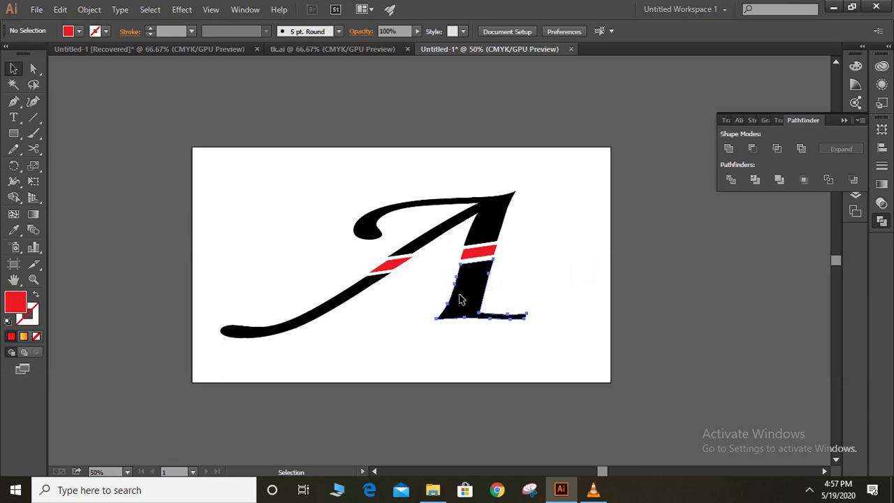
left_click(14, 105)
left_click(375, 355)
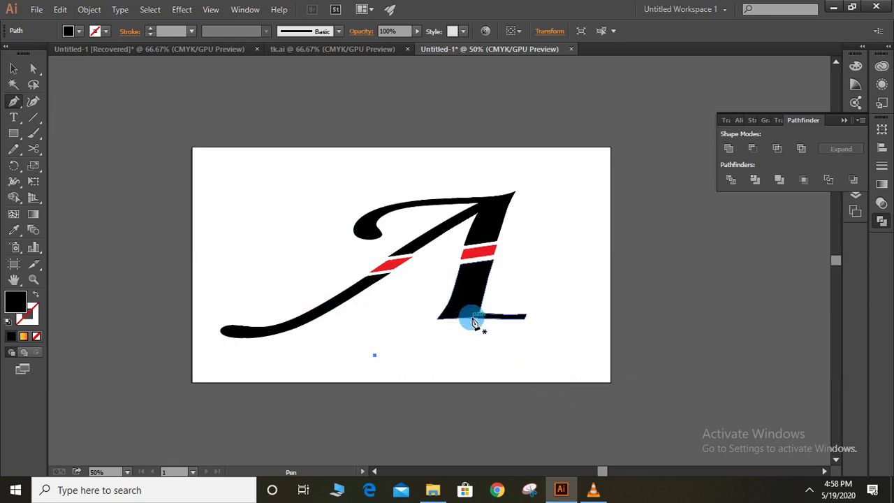
left_click_drag(480, 318, 477, 323)
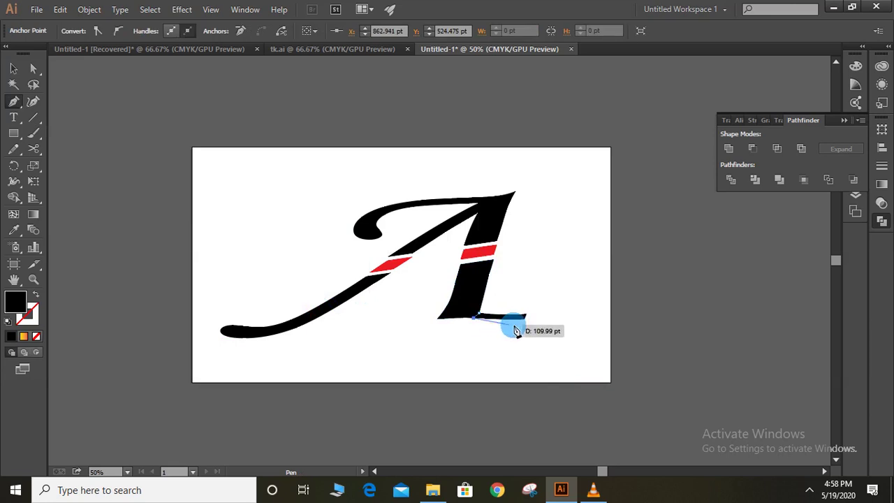
left_click(543, 309)
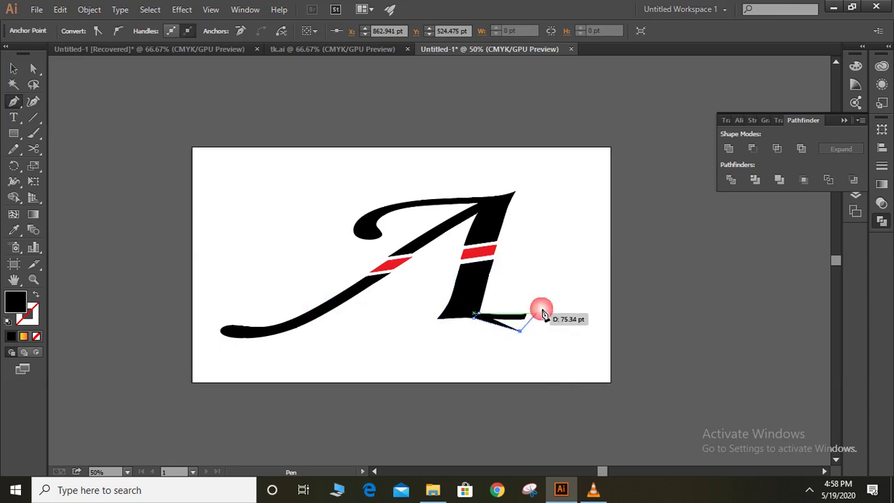
left_click(479, 316)
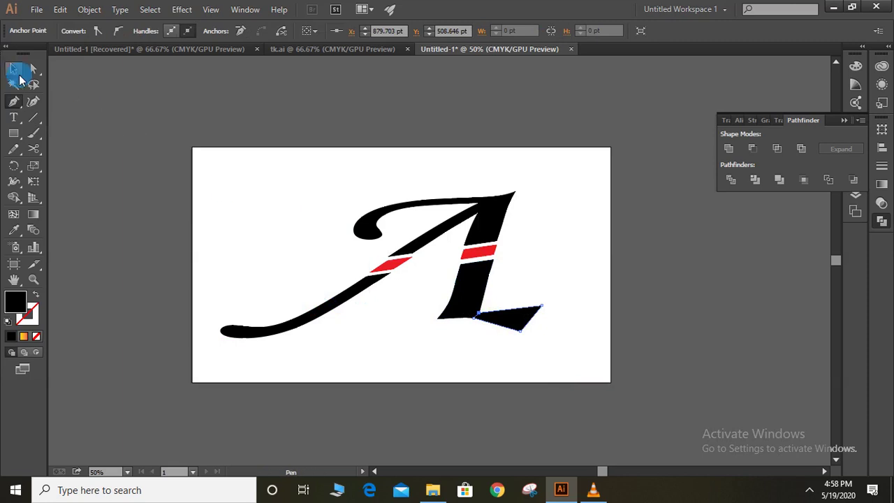
Select the new shape with the thick stroke's lower piece and cut off the foot serif using Pathfinder Minus Front
left_click(15, 70)
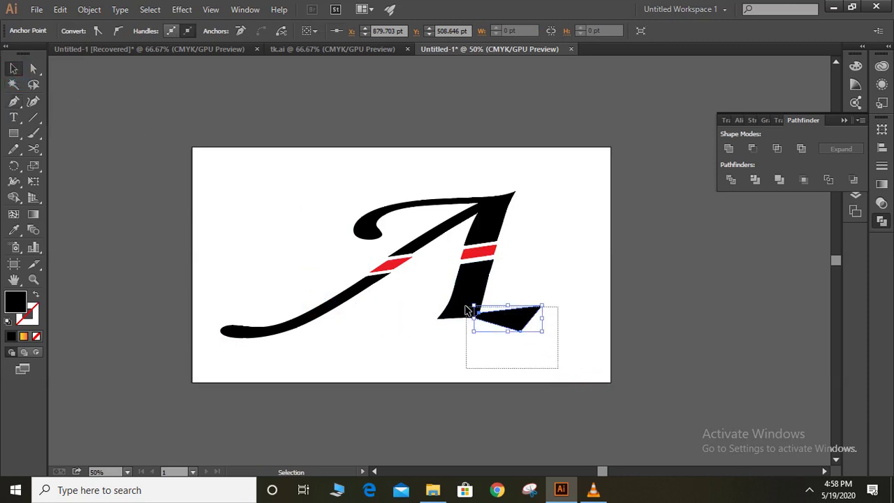
left_click_drag(466, 310, 459, 300)
left_click(731, 181)
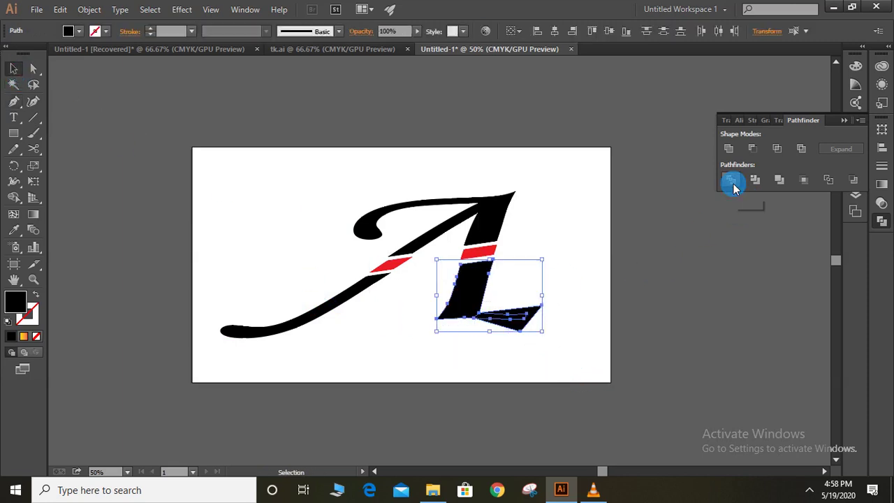
left_click(752, 149)
left_click(543, 285)
Shorten the thick stroke's lower black piece by raising its bottom edge in two passes, and rotate it very slightly
left_click(470, 300)
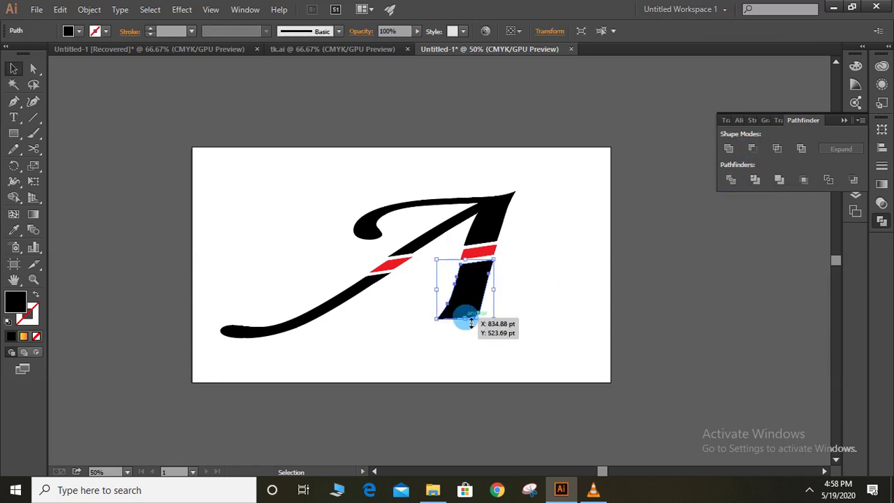
left_click_drag(471, 323, 473, 296)
left_click(468, 363)
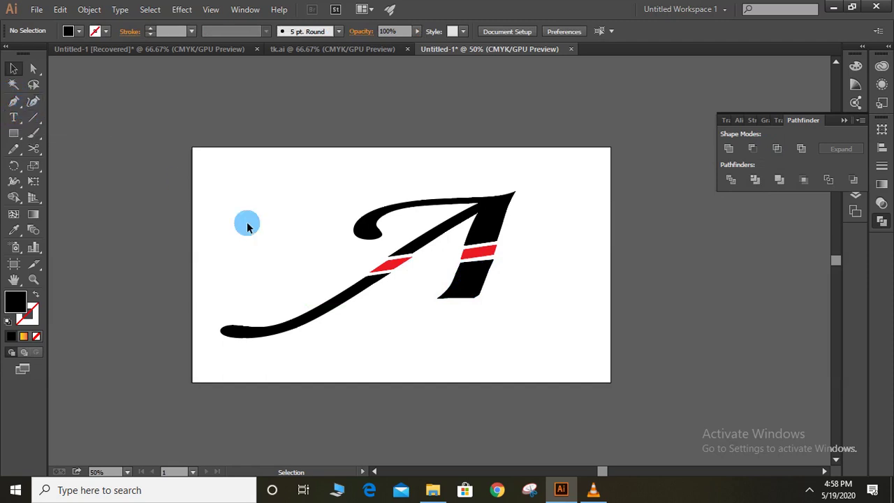
left_click(467, 269)
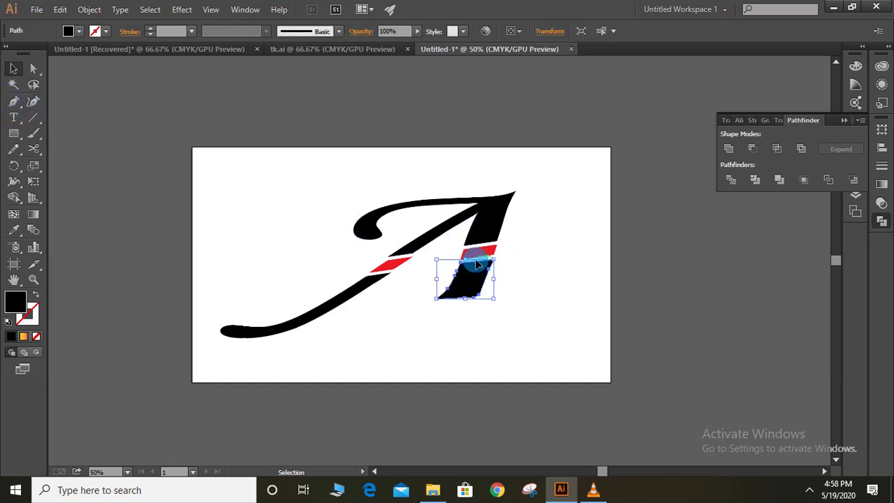
left_click_drag(474, 262, 469, 295)
left_click(463, 327)
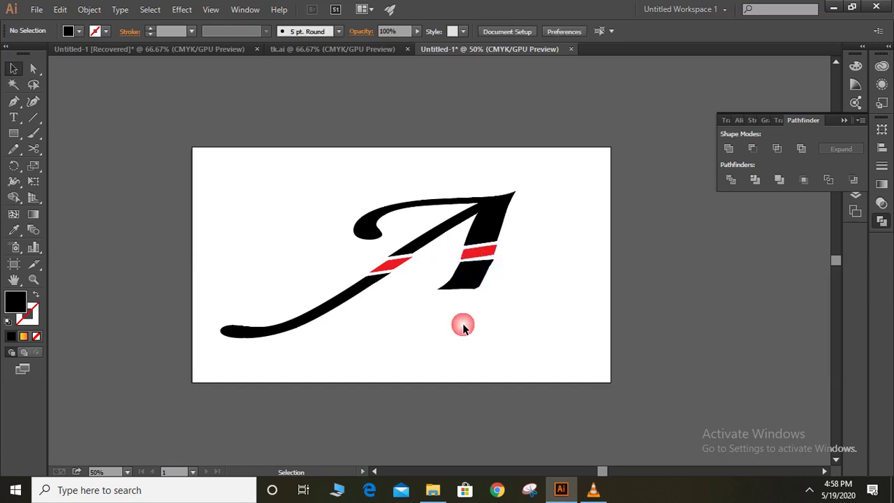
left_click(471, 286)
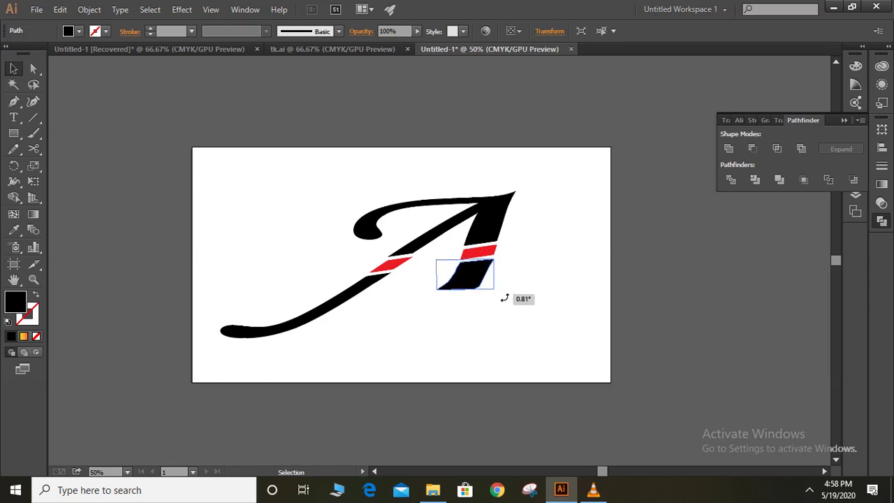
left_click(471, 307)
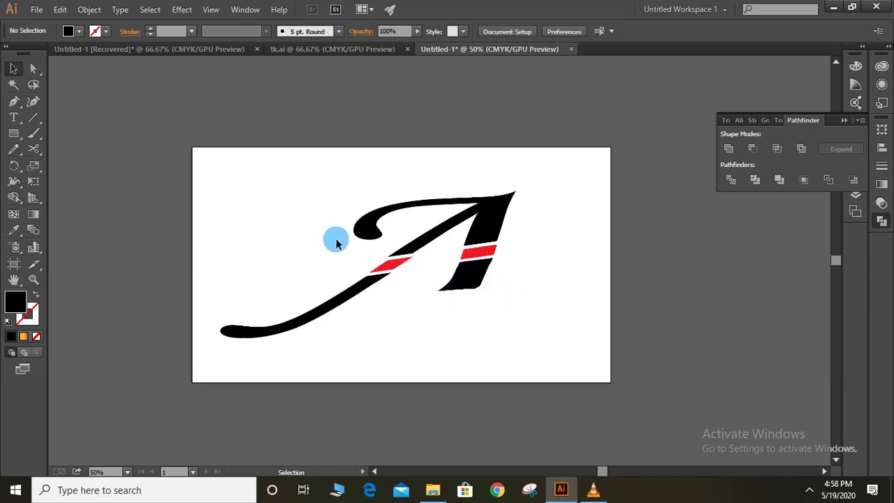
left_click(14, 102)
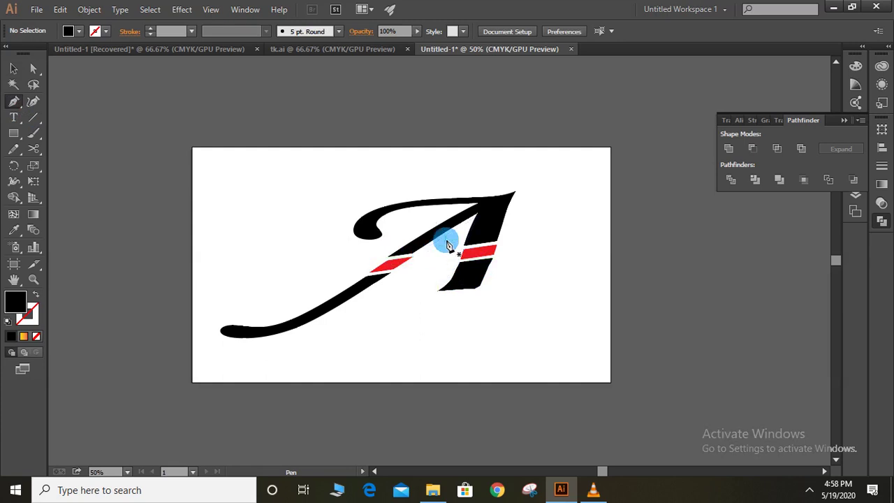
left_click(13, 69)
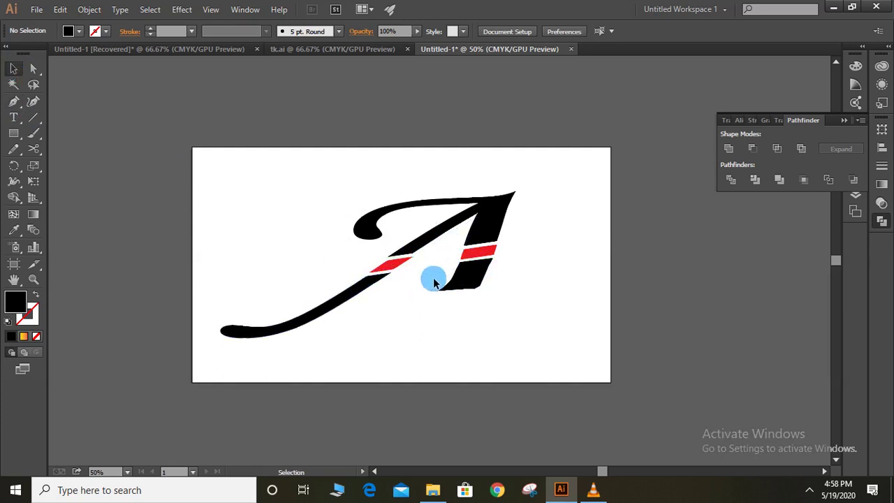
left_click_drag(434, 279, 445, 243)
key("Delete")
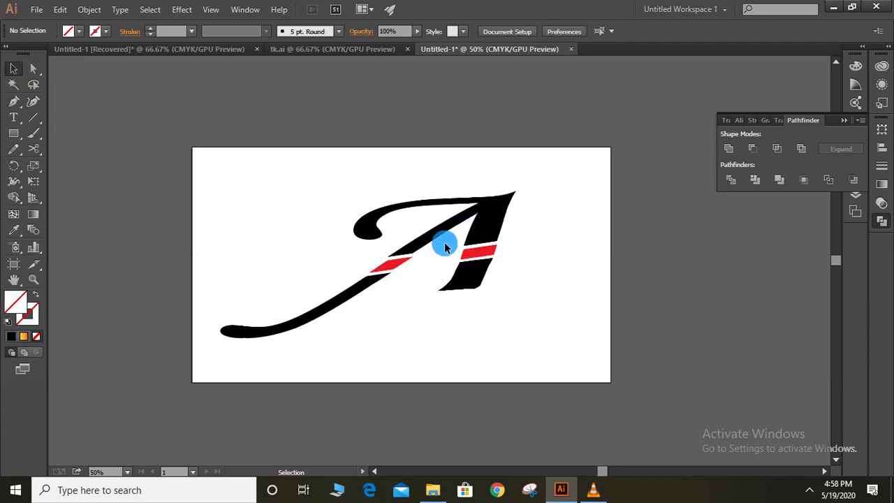
left_click(13, 100)
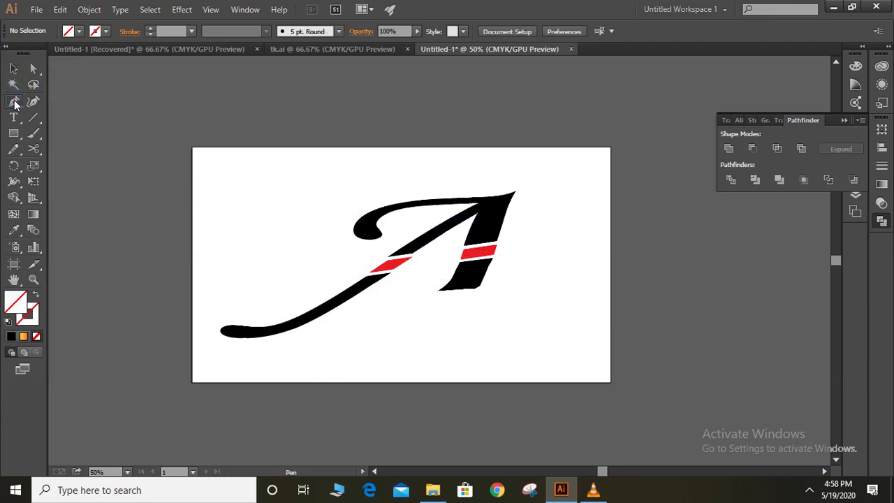
left_click(413, 255)
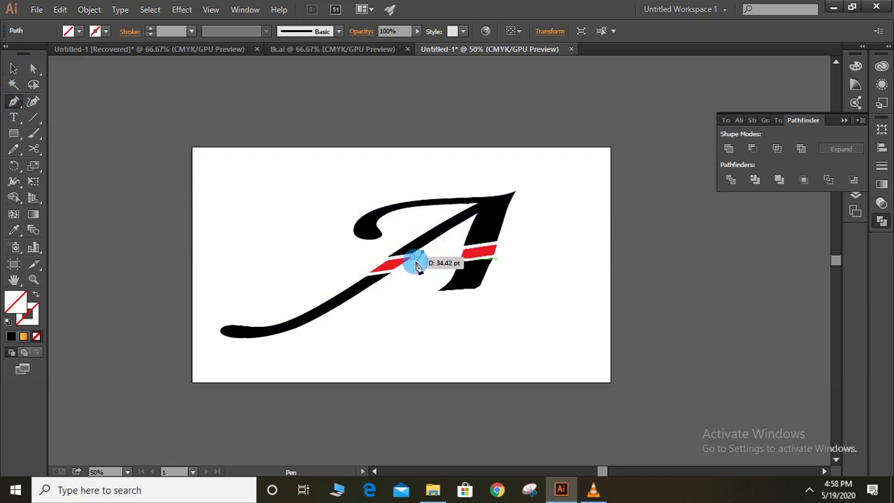
left_click_drag(417, 266, 485, 362)
left_click(485, 362, "ctrl")
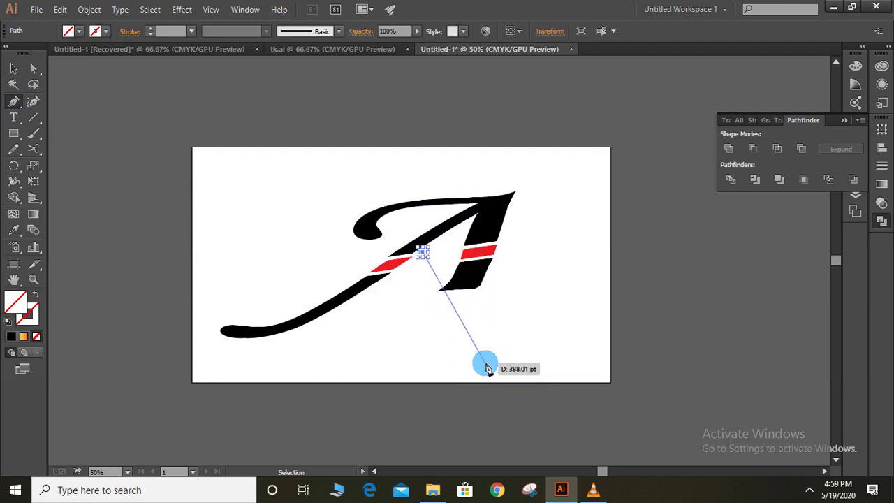
Draw a closed, tapering curved swoosh with the Pen tool, sweeping from beside the thin stroke's red band down under the thick stroke
left_click(417, 266)
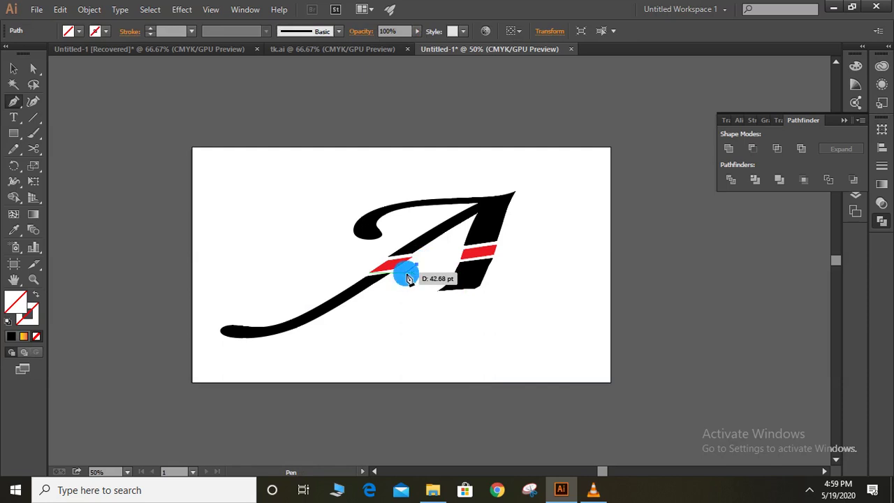
left_click(406, 273)
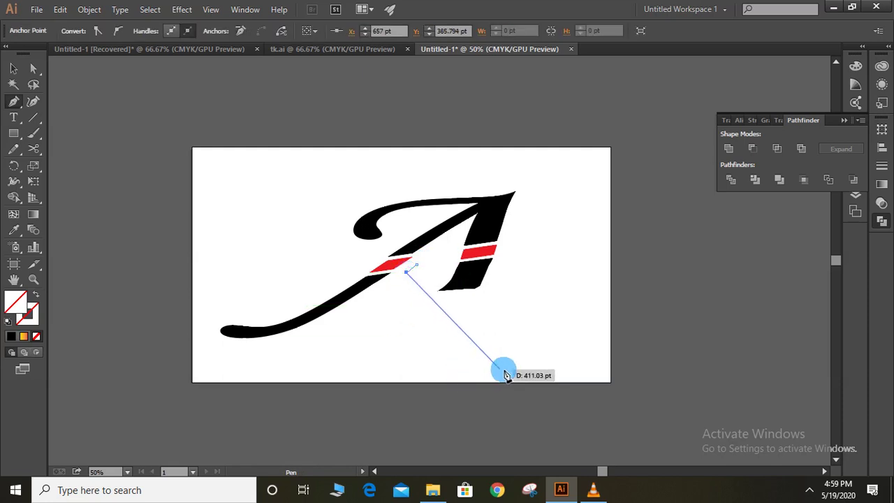
left_click_drag(525, 360, 603, 342)
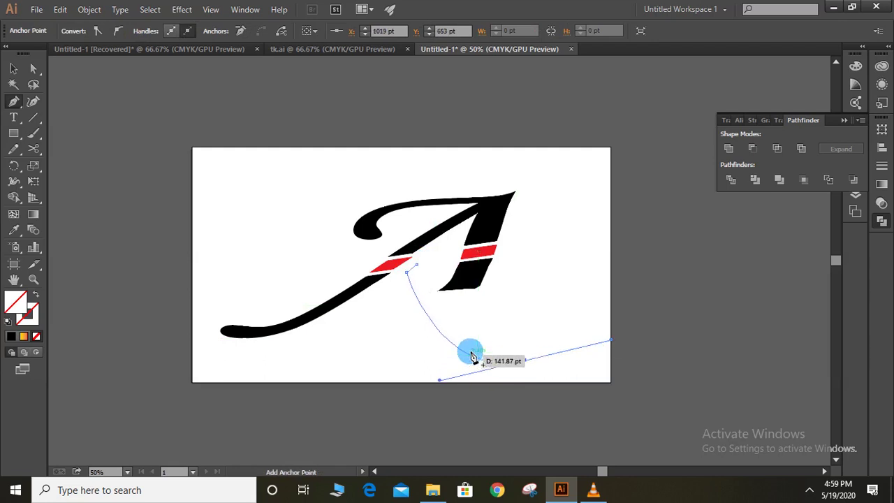
left_click(417, 265)
left_click_drag(416, 265, 392, 139)
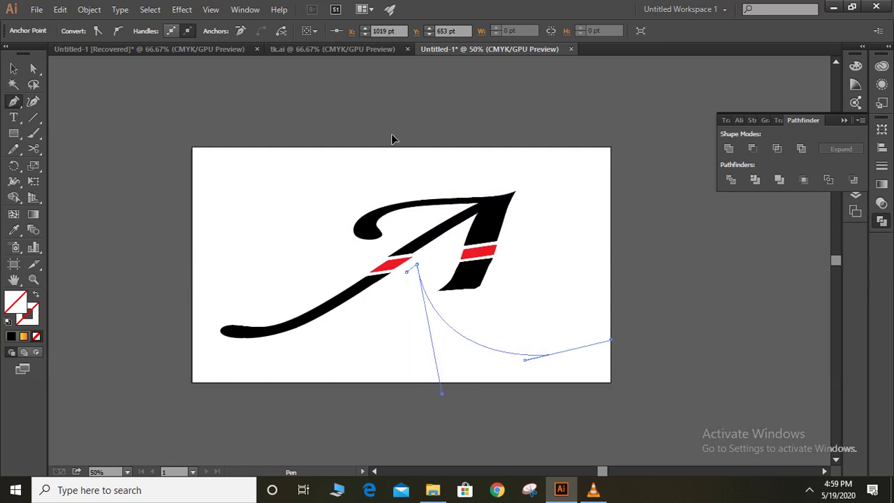
left_click(391, 138)
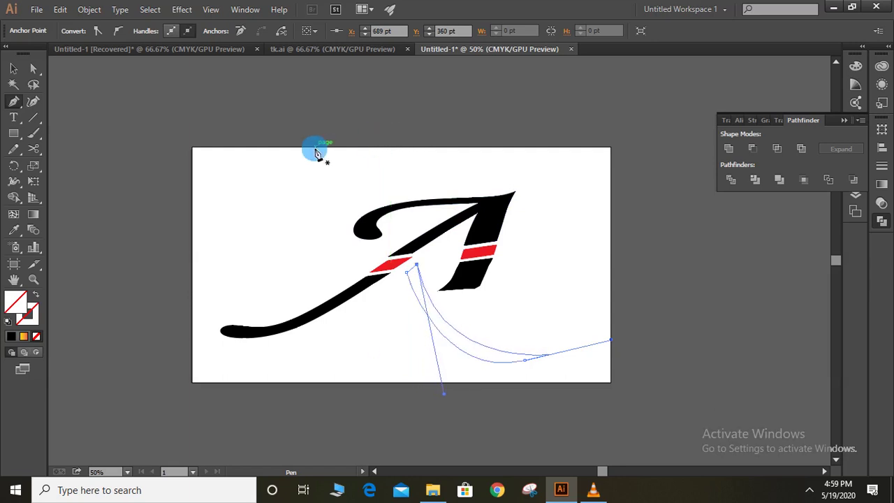
Fill the curved swoosh with red and deselect it
left_click(13, 68)
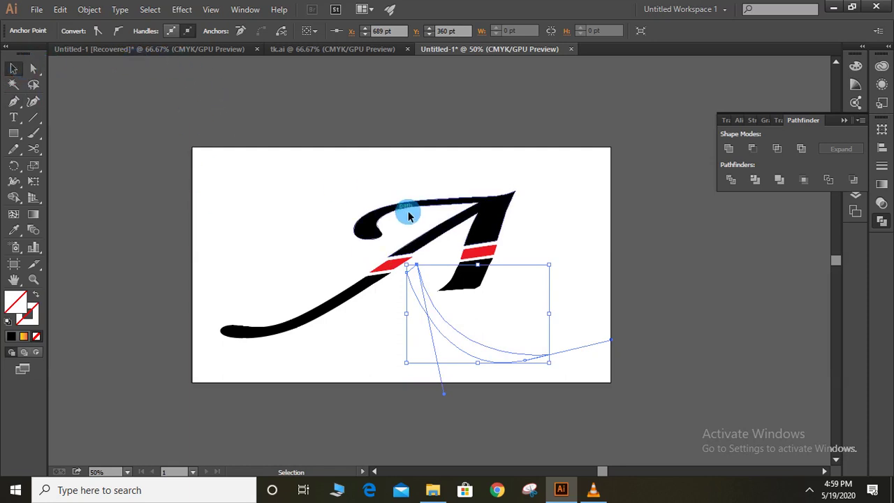
left_click(464, 350)
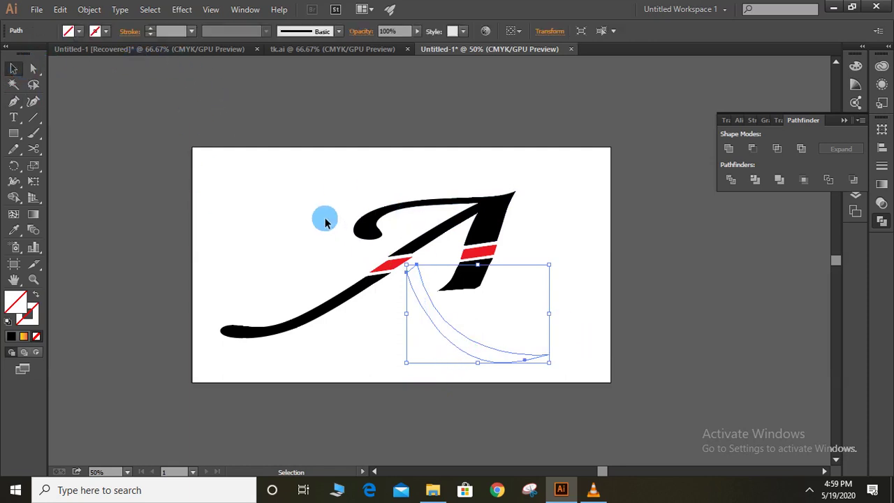
left_click(79, 31)
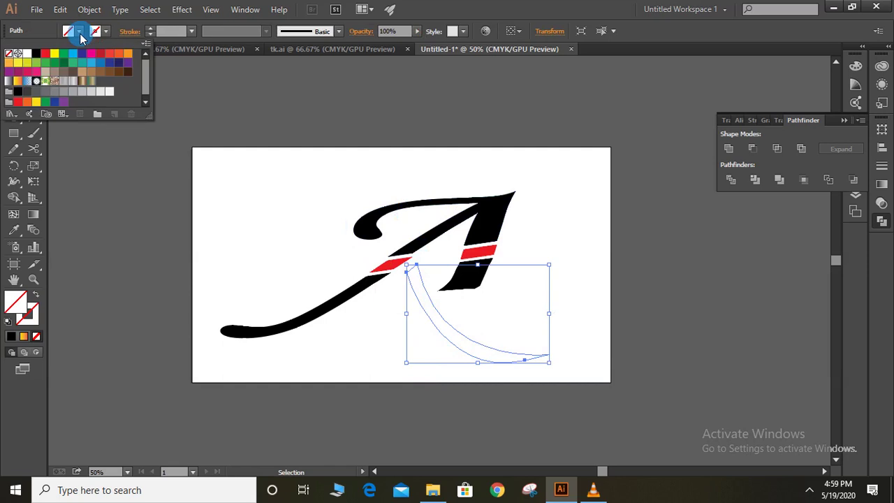
left_click(45, 53)
left_click(346, 318)
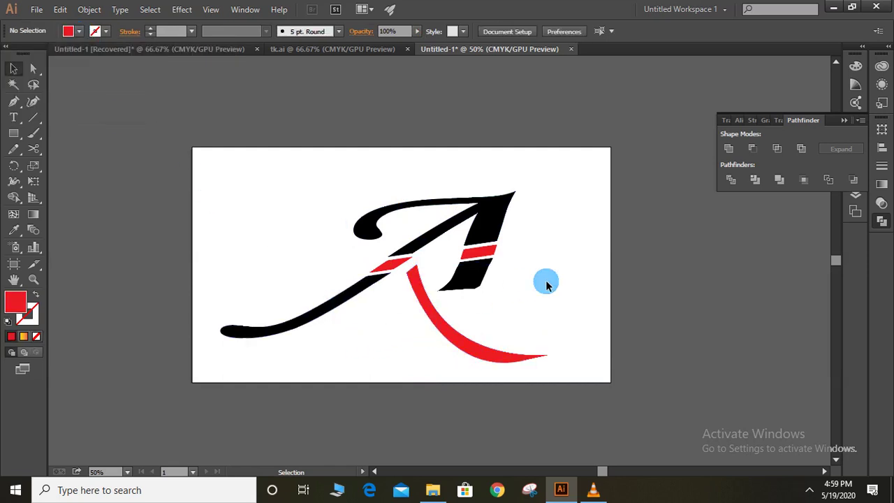
Reshape the bottom edge of the thick stroke's lower piece with the Curvature tool into a smooth curve ending in a point
left_click(478, 280)
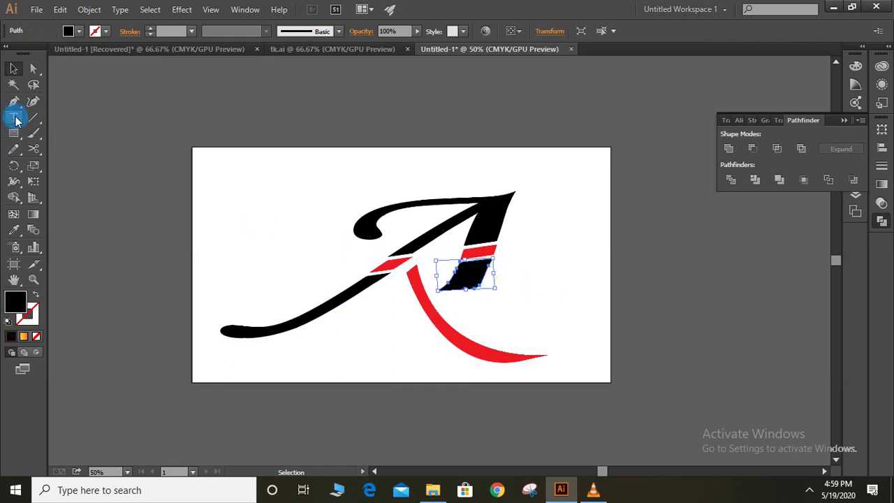
left_click(33, 104)
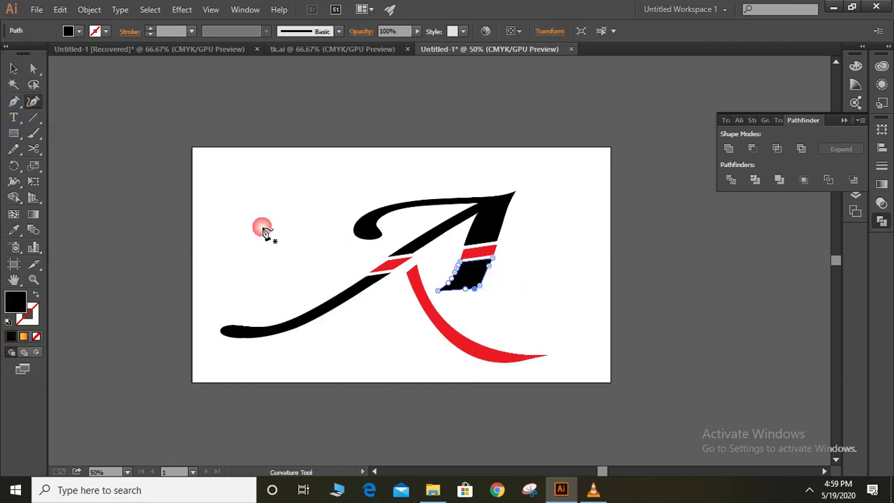
left_click_drag(482, 289, 461, 286)
left_click(475, 287)
left_click(474, 282)
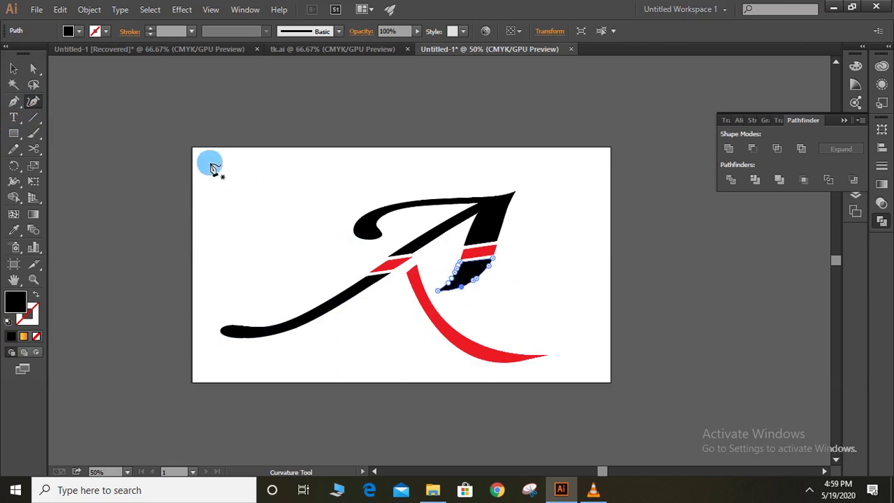
left_click(13, 68)
left_click(269, 174)
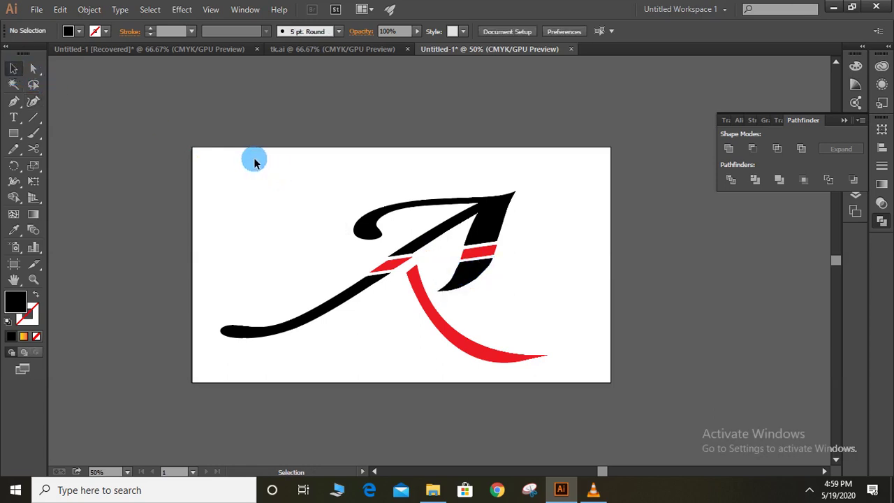
Draw a black rectangle about 114 by 28 pt across the hooked top stroke, tilt it, and place a copy farther along the stroke
left_click(13, 133)
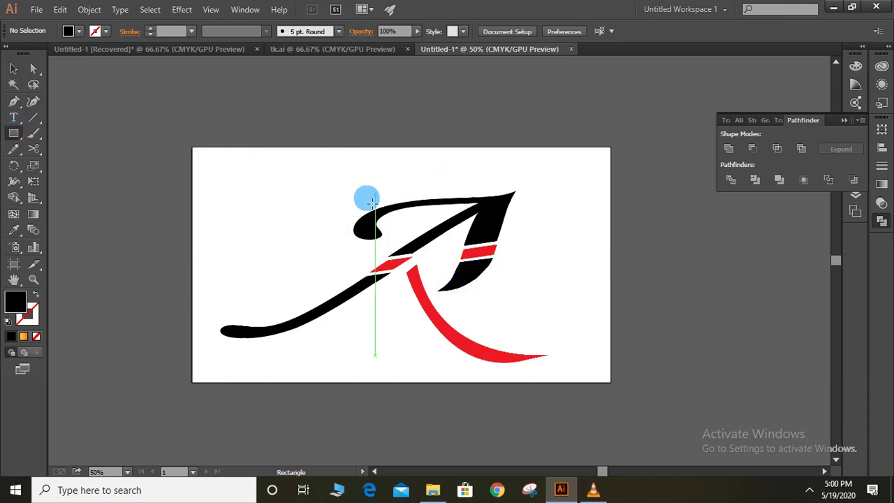
left_click_drag(353, 210, 393, 219)
left_click(13, 68)
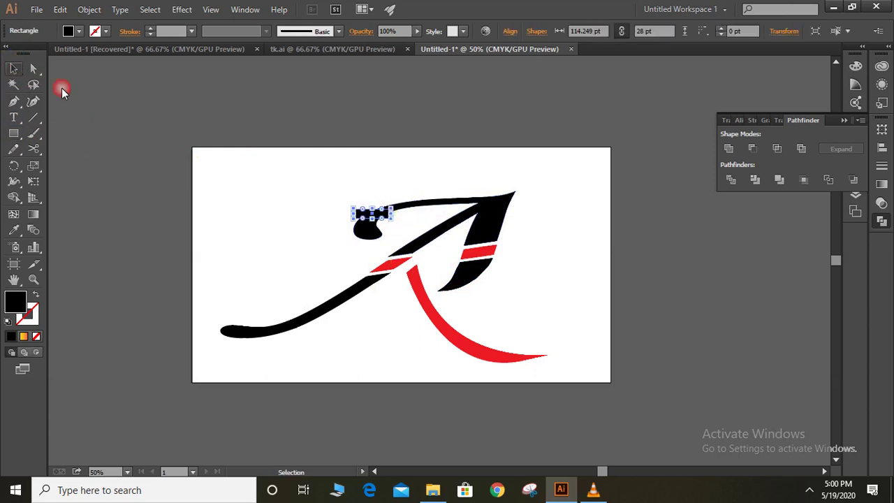
mouse_move(401, 224)
left_mouse_down()
mouse_move(401, 240)
mouse_move(380, 215)
mouse_move(437, 263)
mouse_move(405, 213)
mouse_move(412, 203)
left_mouse_up()
left_click(448, 253)
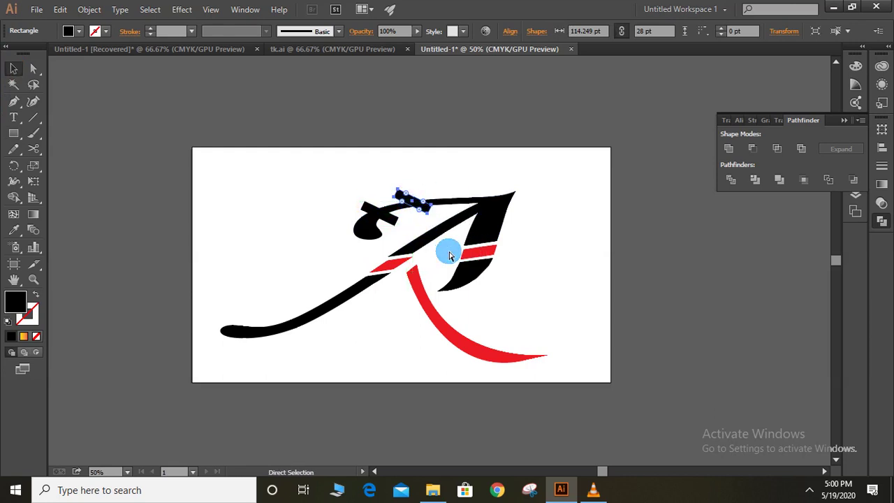
Place a third bar on the hooked top stroke nearer the letter's peak and tilt all three bars steeply across the stroke
key("ctrl+z")
mouse_move(447, 267)
left_mouse_down()
mouse_move(451, 197)
mouse_move(459, 212)
mouse_move(448, 191)
mouse_move(450, 200)
left_mouse_up()
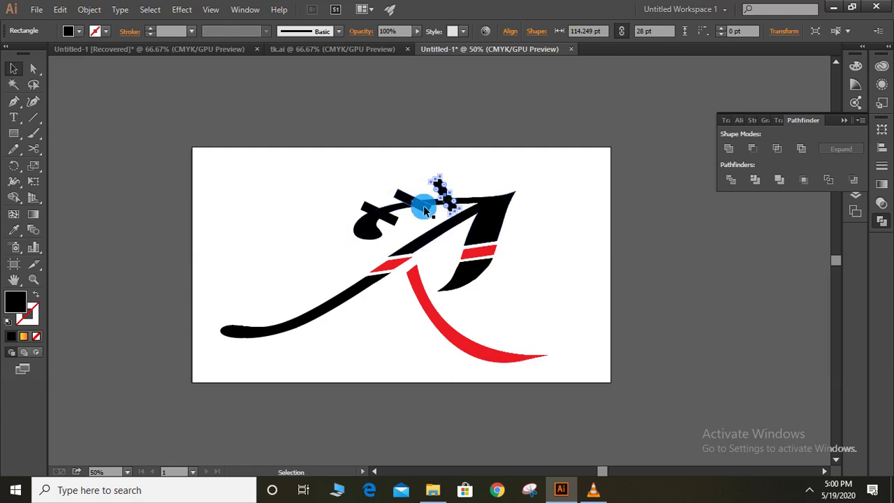
left_click(424, 206)
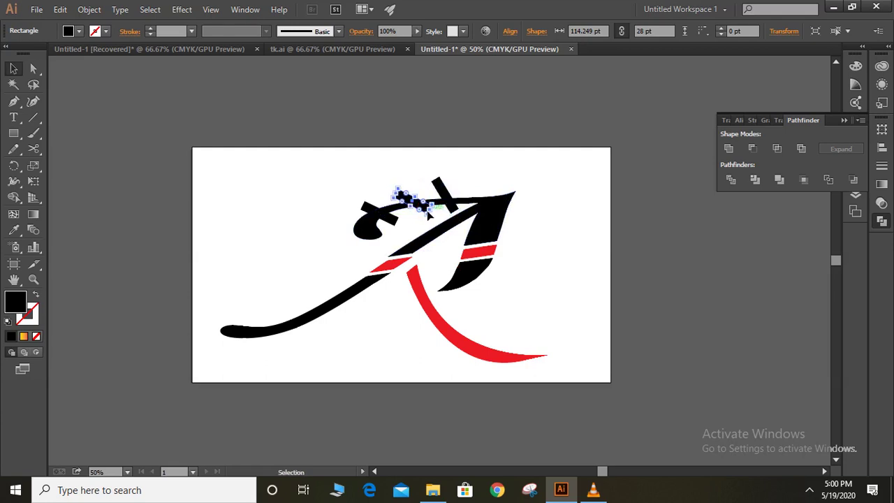
mouse_move(448, 230)
left_mouse_down()
mouse_move(398, 190)
mouse_move(389, 215)
mouse_move(403, 241)
left_mouse_up()
left_click(363, 207)
left_click_drag(373, 205, 374, 216)
Fill the three tilted bars across the hooked top stroke with red and deselect them
left_click(309, 183)
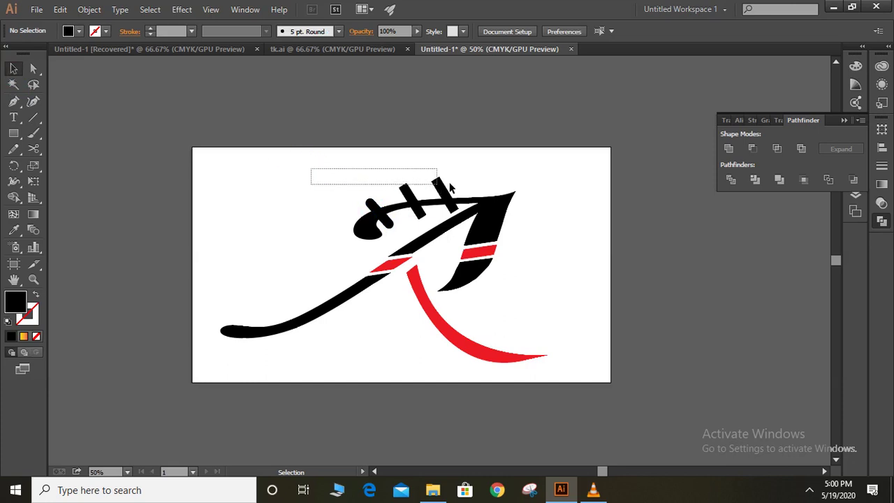
mouse_move(451, 187)
left_mouse_down()
mouse_move(465, 188)
mouse_move(464, 198)
left_mouse_up()
left_click(68, 30)
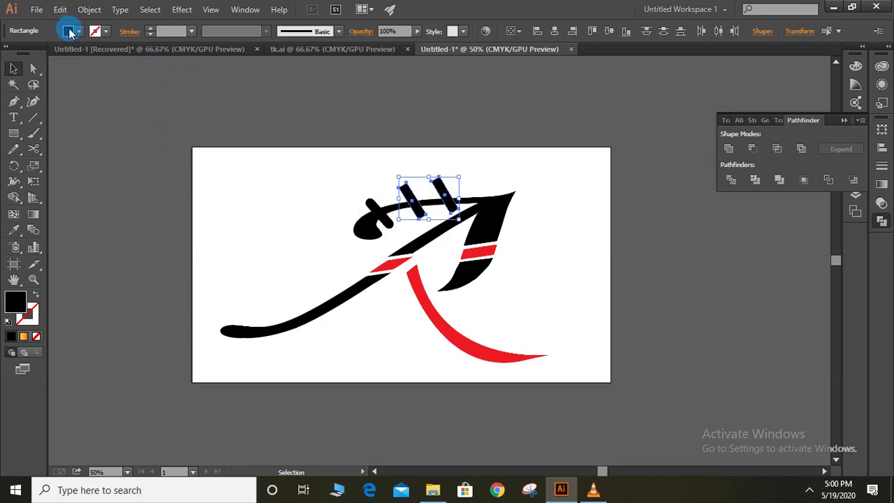
left_click(45, 53)
left_click(123, 138)
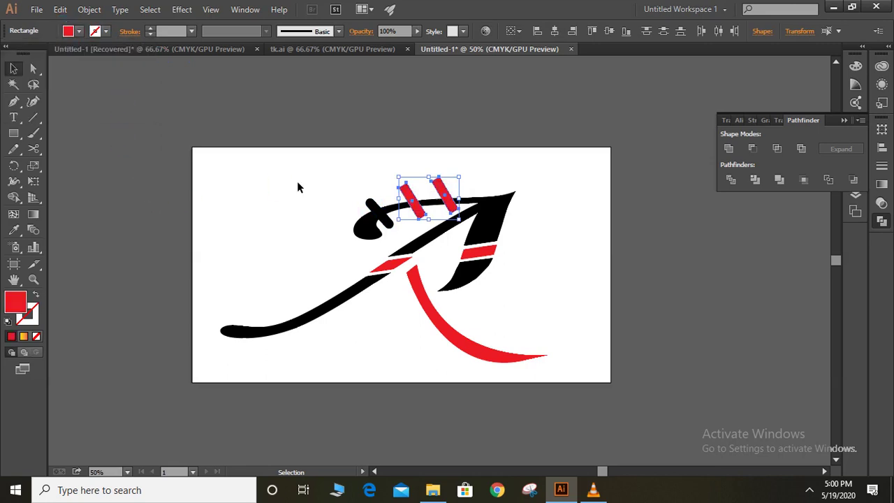
left_click(373, 216)
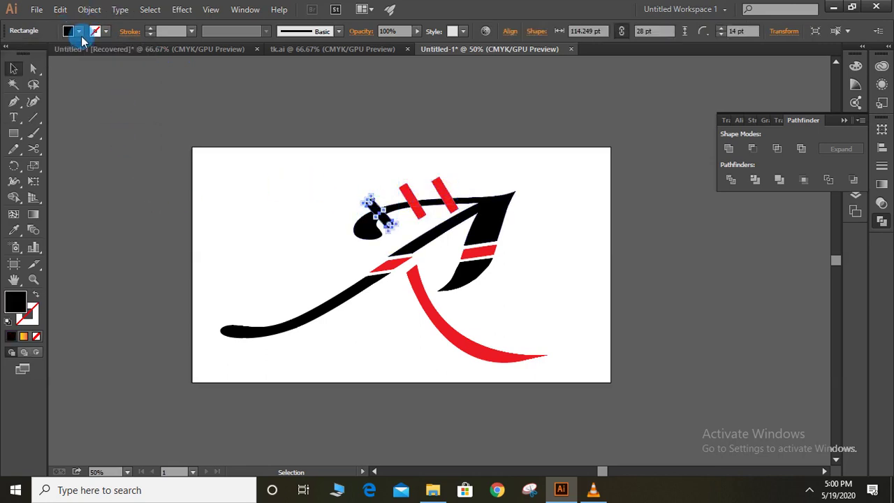
left_click(79, 32)
left_click(46, 54)
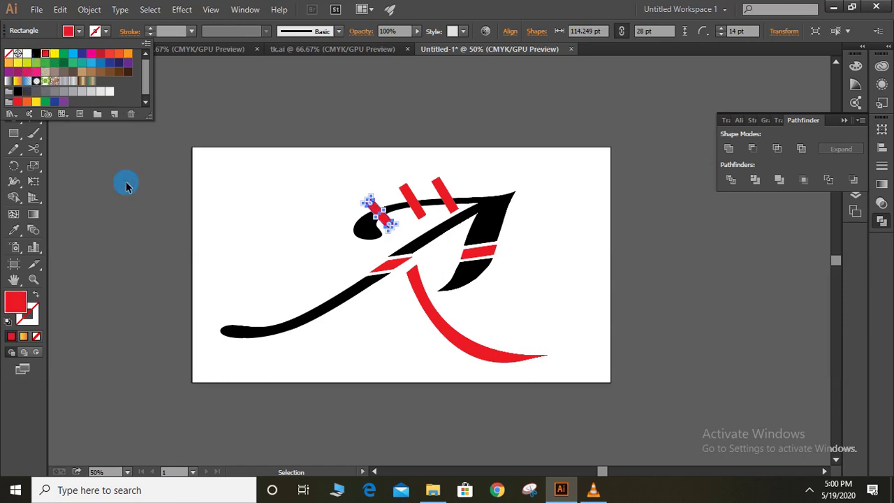
left_click(269, 216)
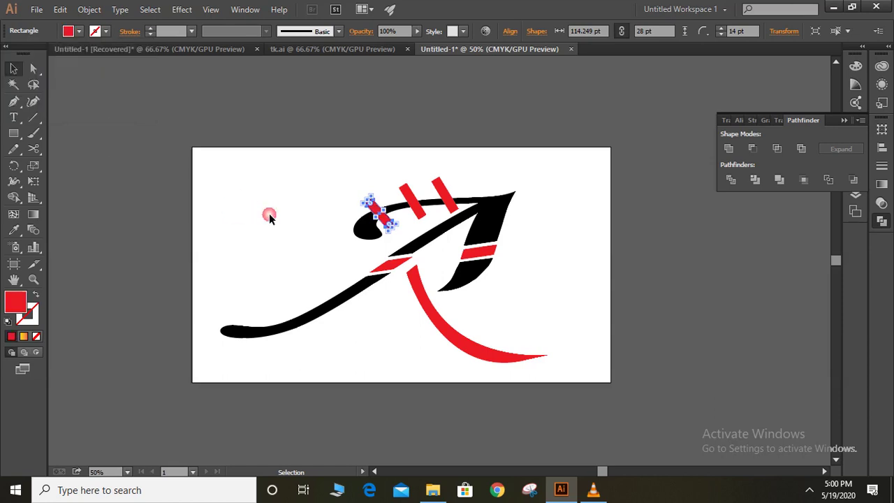
Divide the black upper letter shape with the three red bars using Pathfinder, and ungroup the resulting pieces
left_click(483, 225)
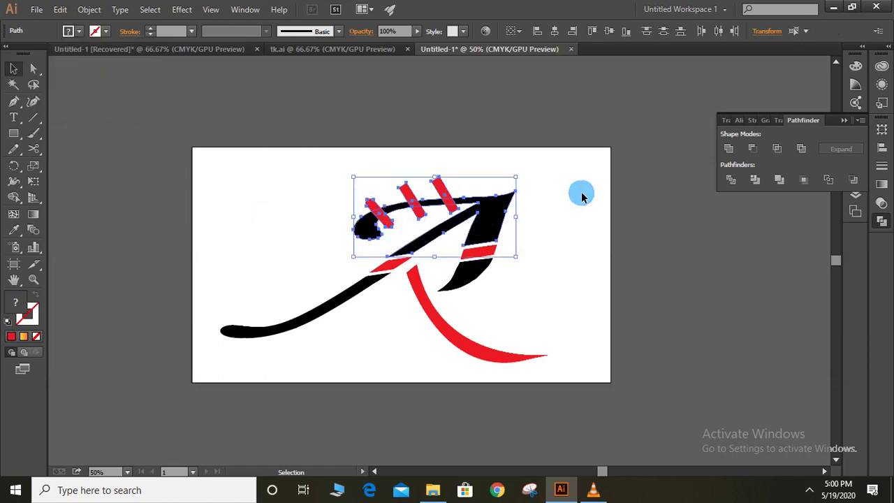
left_click(730, 181)
left_click(665, 200)
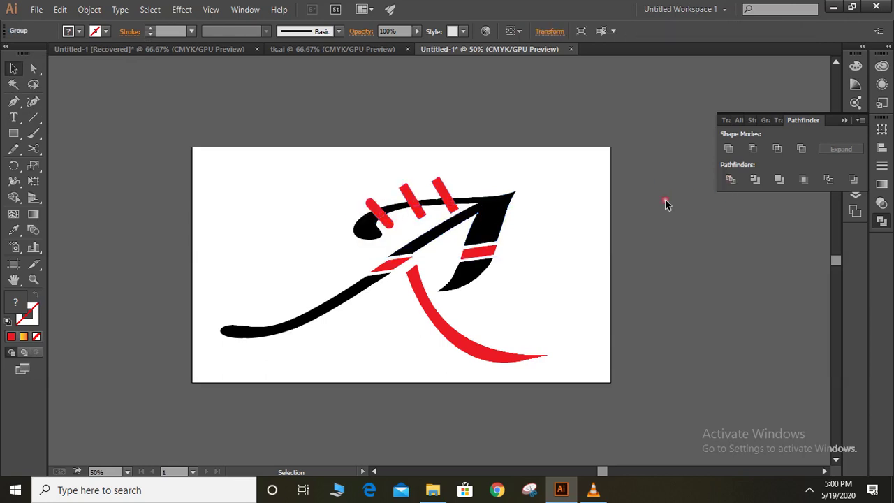
left_click(372, 203)
right_click(373, 204)
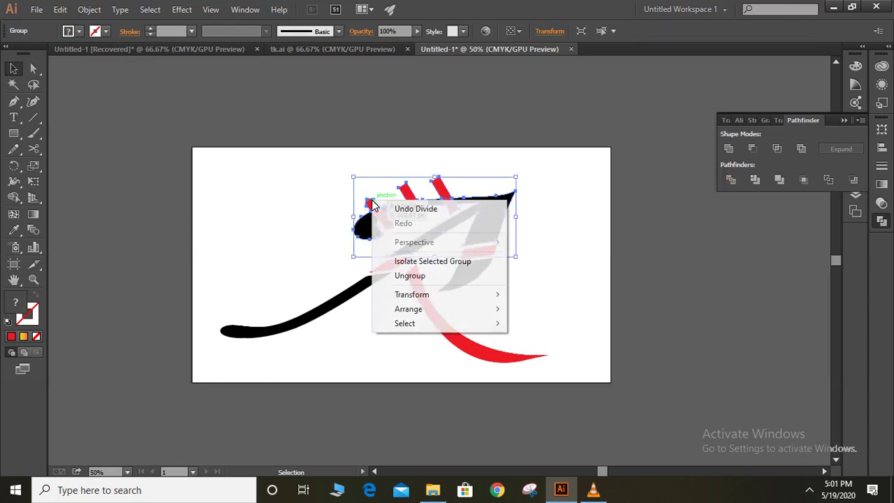
left_click(408, 277)
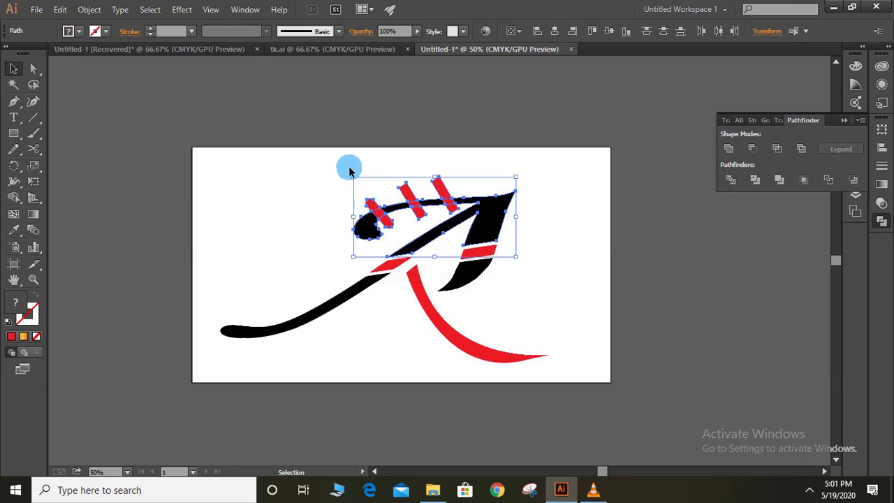
left_click(320, 167)
Delete the ends of the three red bars that project above the hooked top stroke
mouse_move(321, 167)
left_mouse_down()
mouse_move(379, 189)
mouse_move(461, 190)
left_mouse_up()
key("Delete")
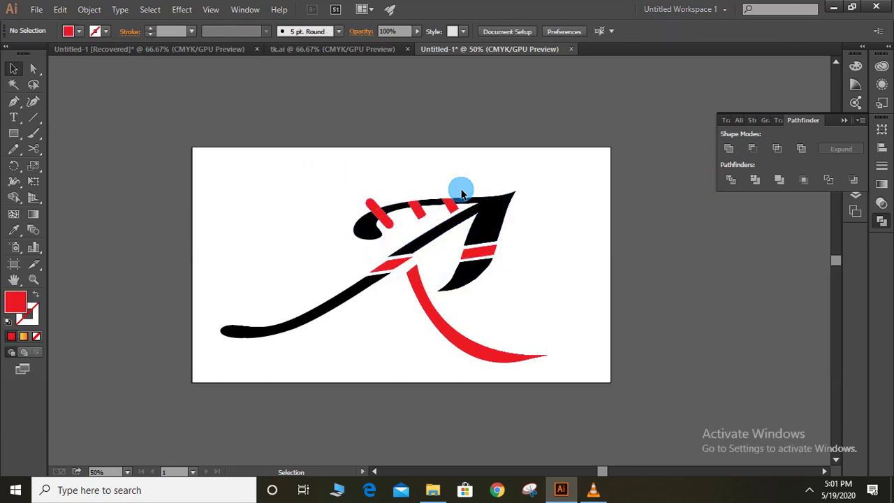
left_click(372, 204)
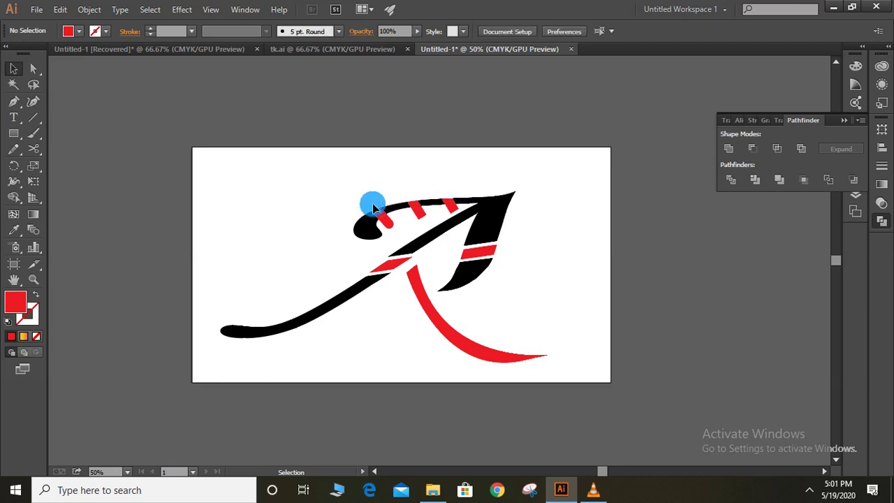
Delete the ends of the three red bars that project below the hooked top stroke, keeping only the bands inside it
left_click(391, 225)
key("Delete")
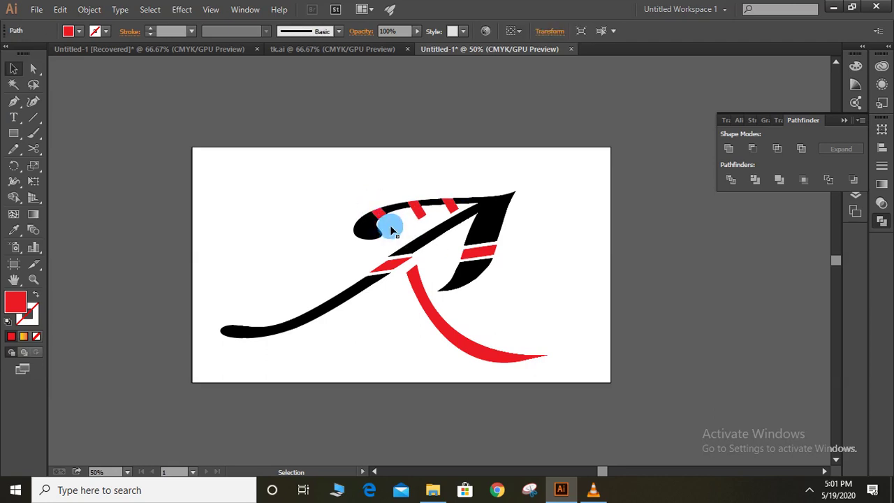
left_click(428, 207)
left_click(417, 216)
key("Delete")
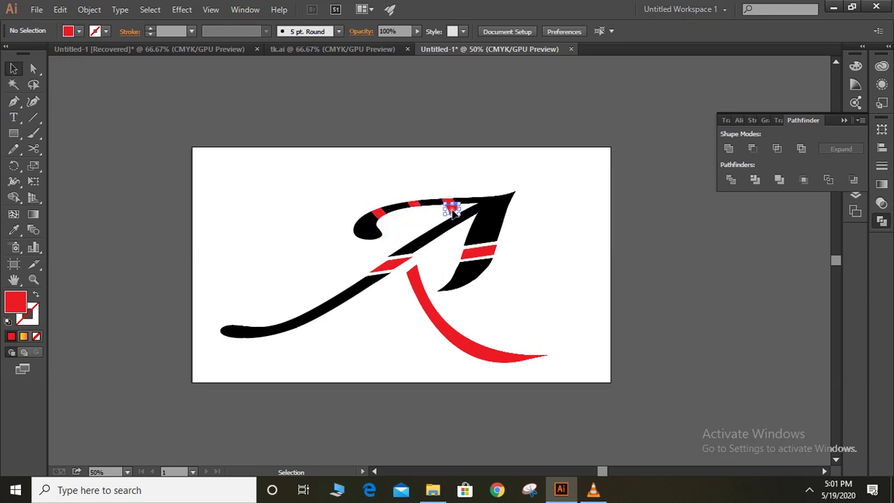
left_click(452, 210)
key("Delete")
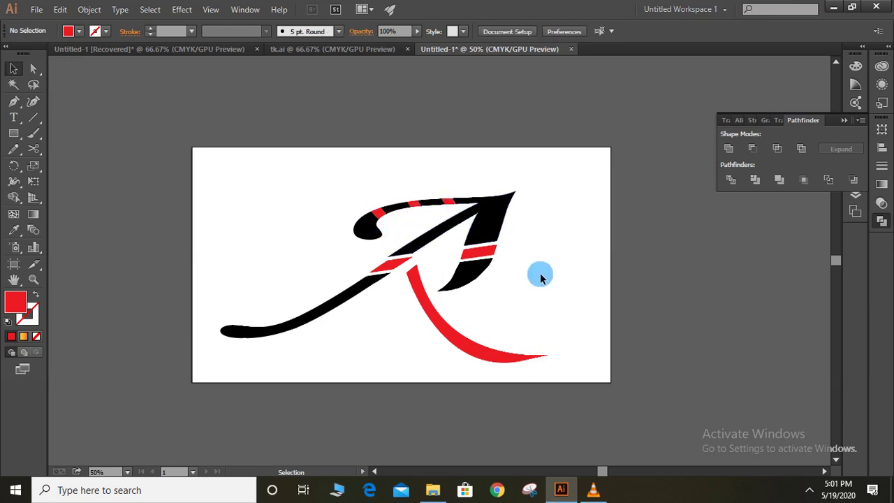
left_click(543, 276)
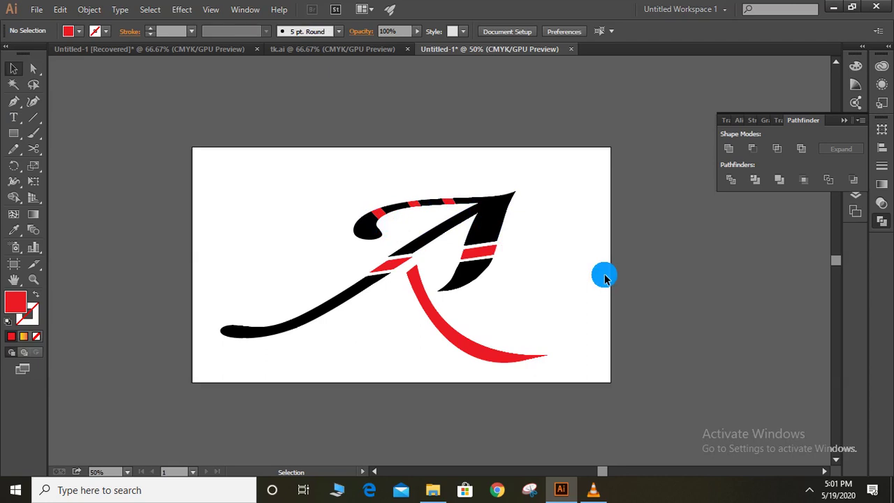
key("ctrl")
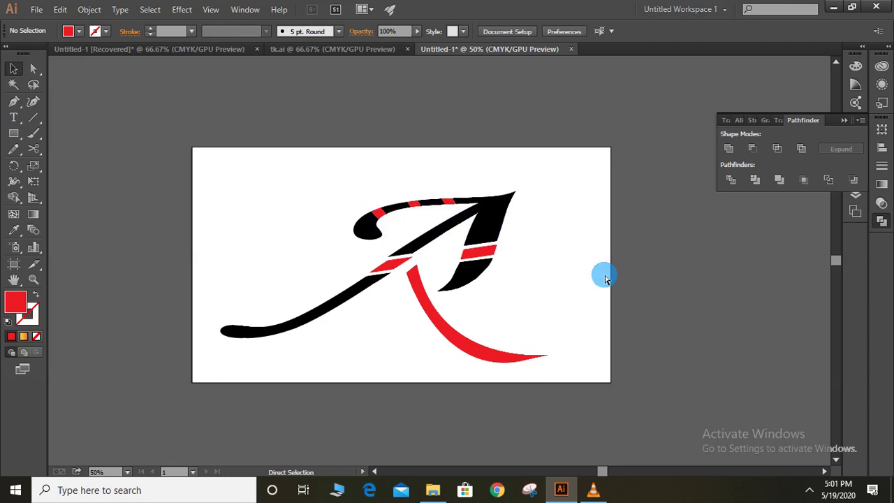